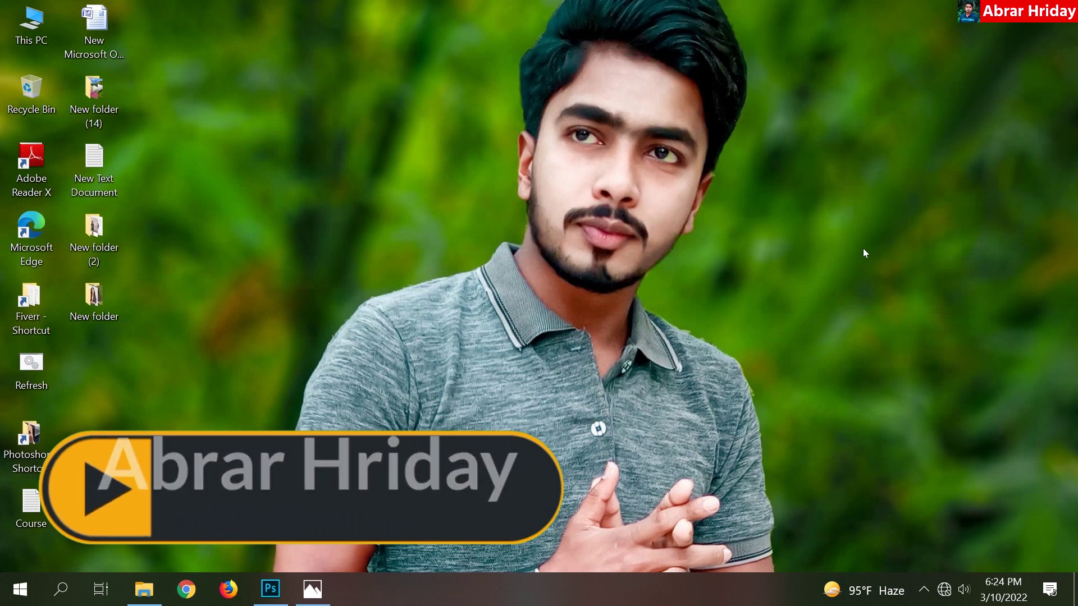
Step: Open Photos and flip between the original portrait, transparent cutout and blue-background version
click(312, 590)
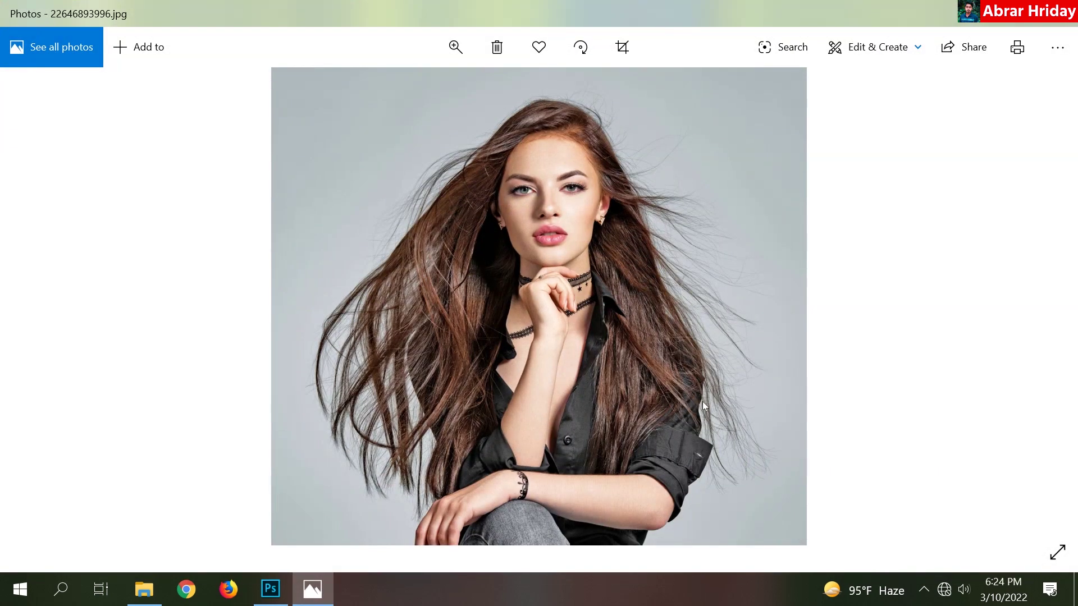
key(Right)
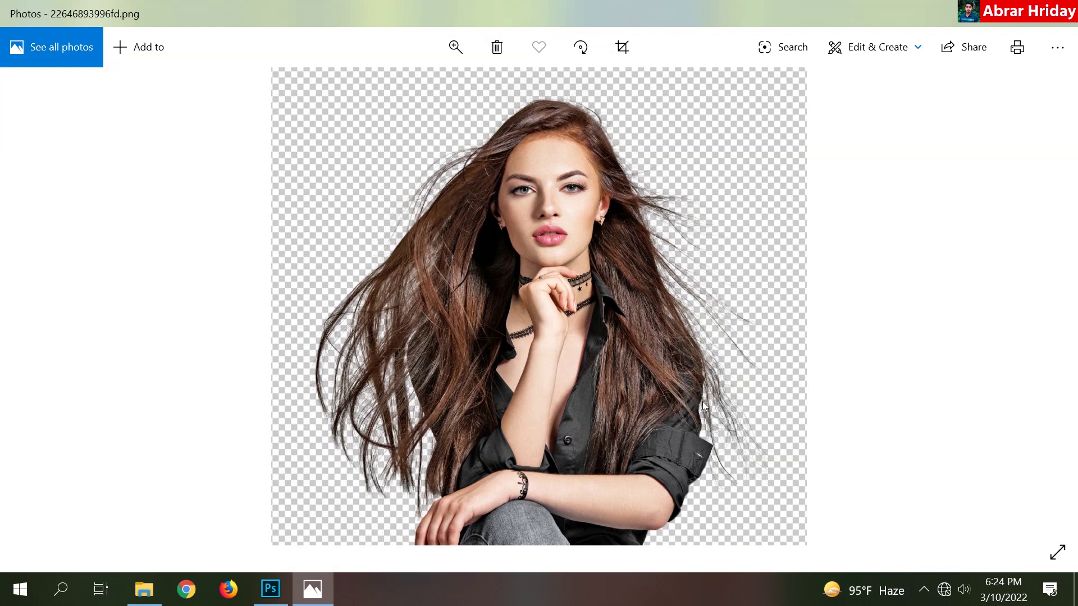
key(Right)
key(Right)
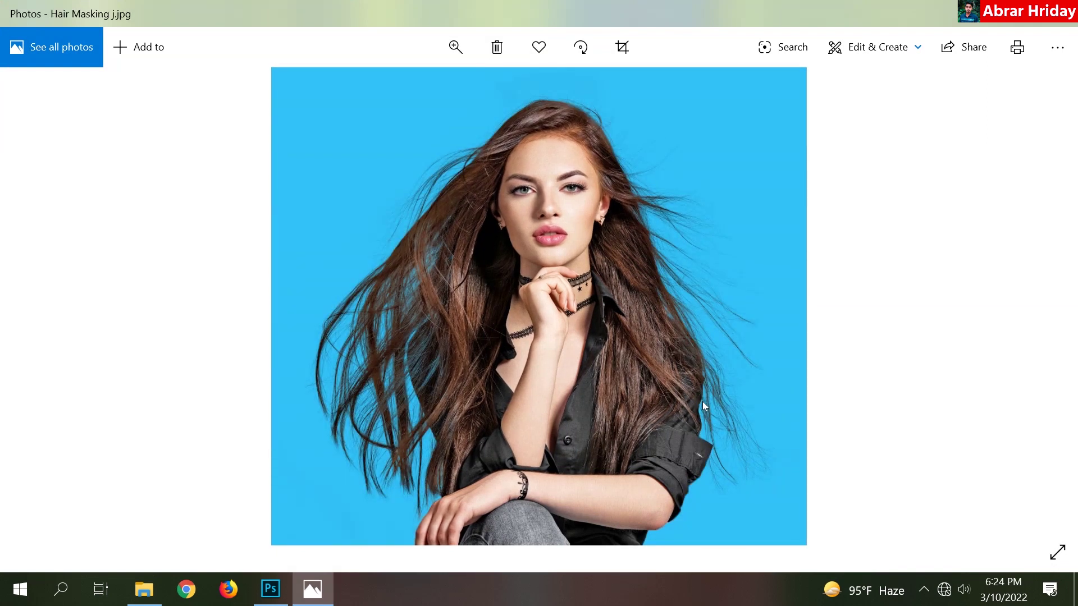
key(Left)
key(Left)
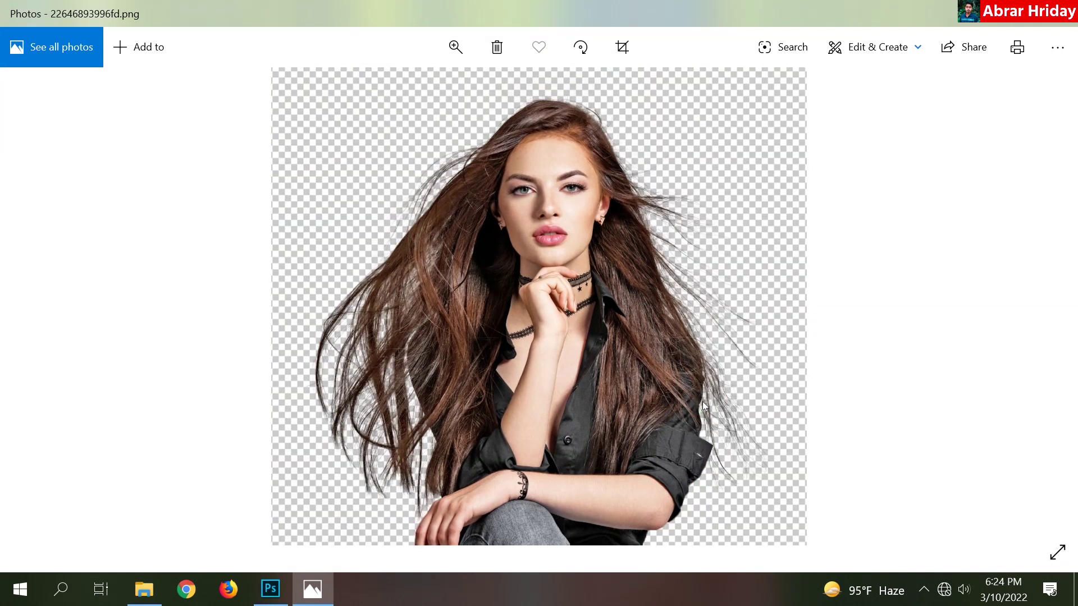
key(Left)
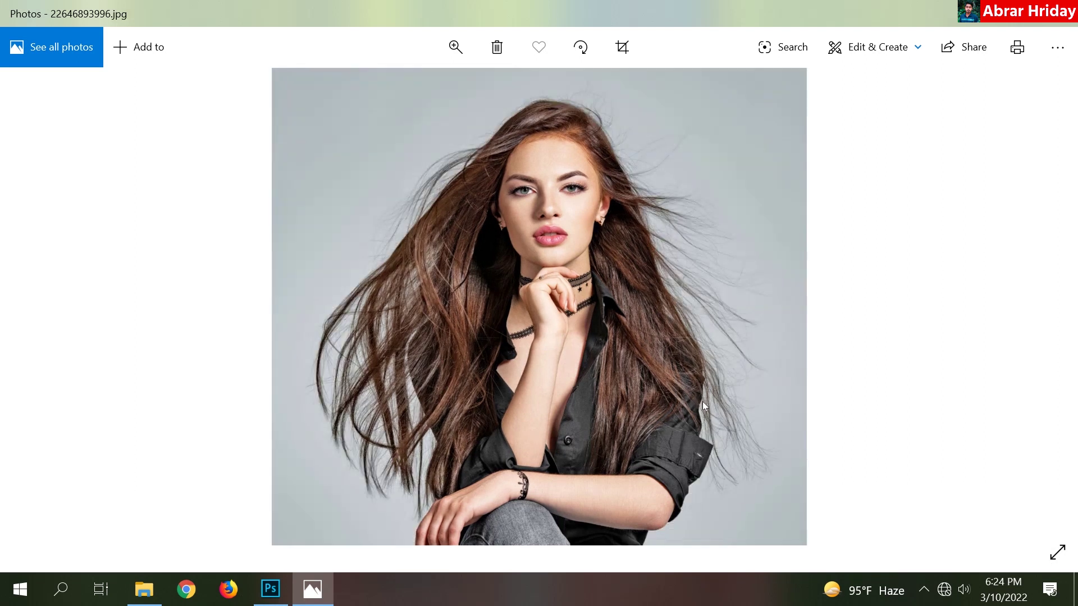
key(Right)
key(Right)
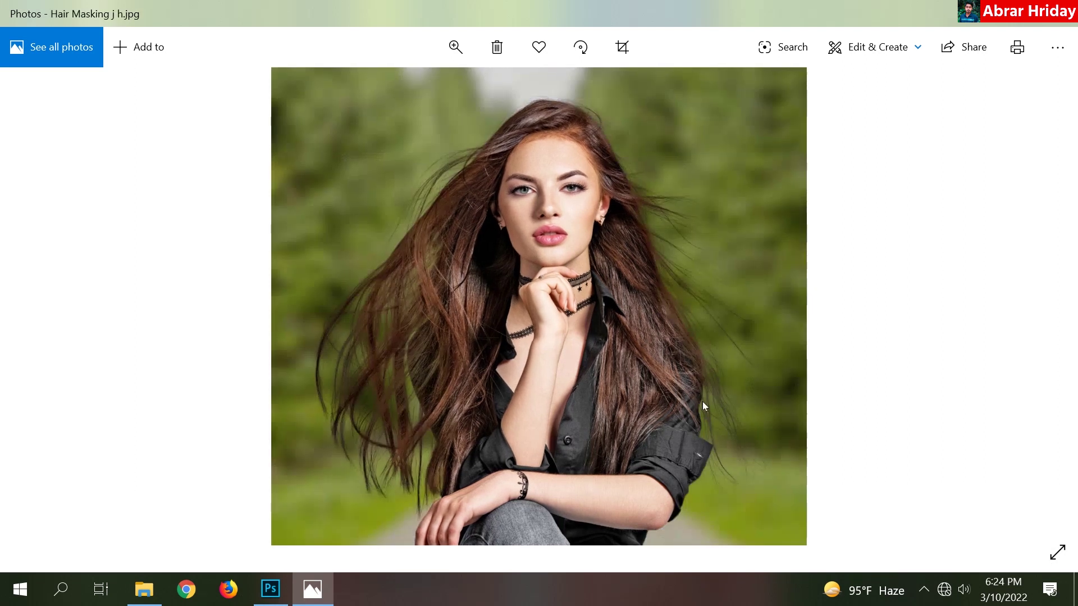
key(Right)
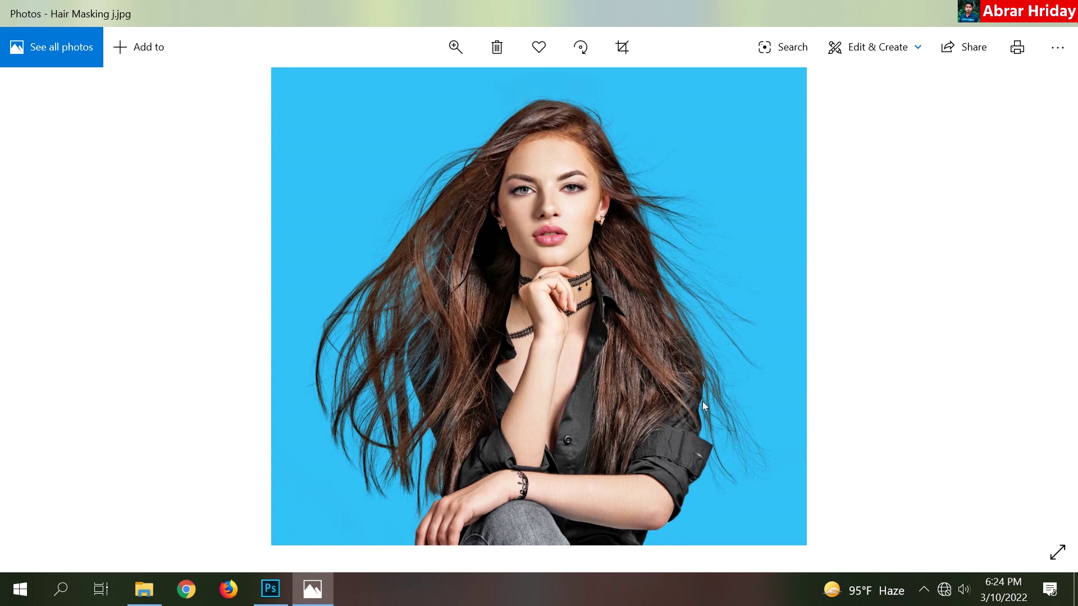
Step: Compare the forest-background version with the transparent cutout, then close Photos
key(Left)
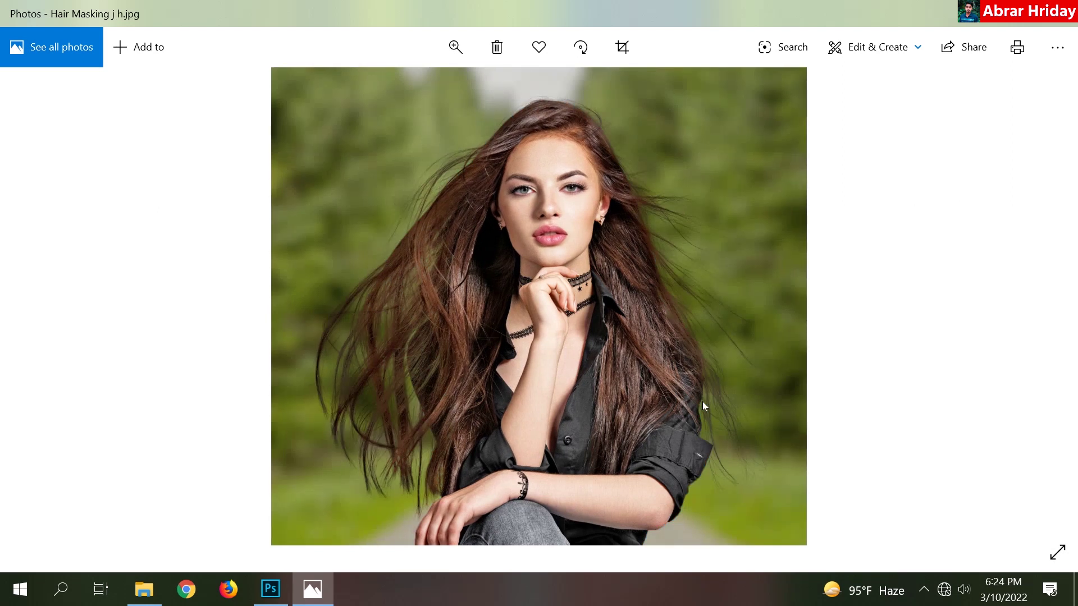
key(Left)
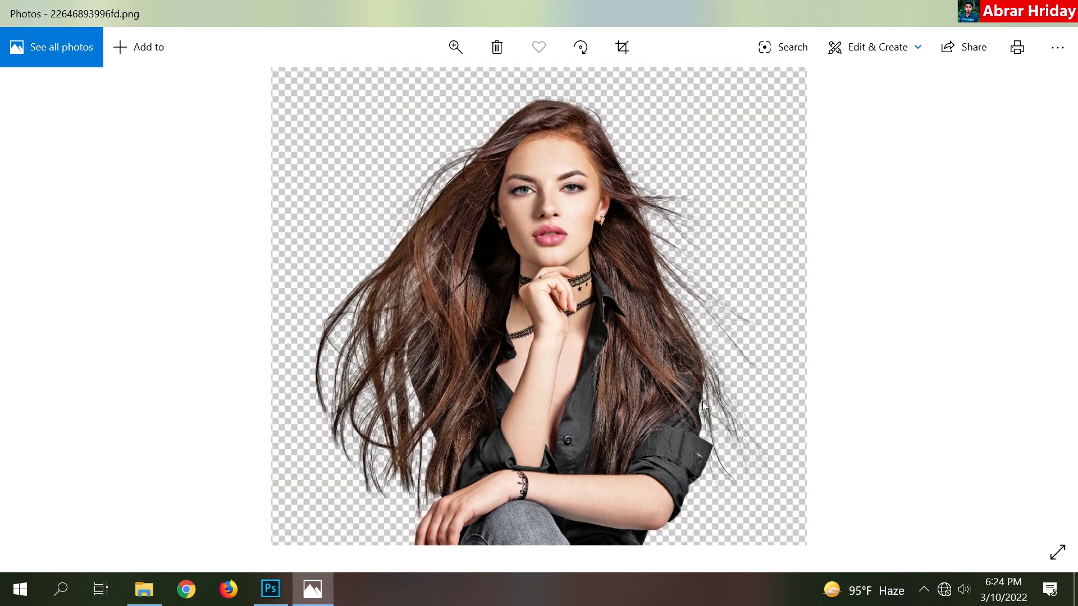
key(Right)
key(Right)
key(Left)
key(Left)
key(Right)
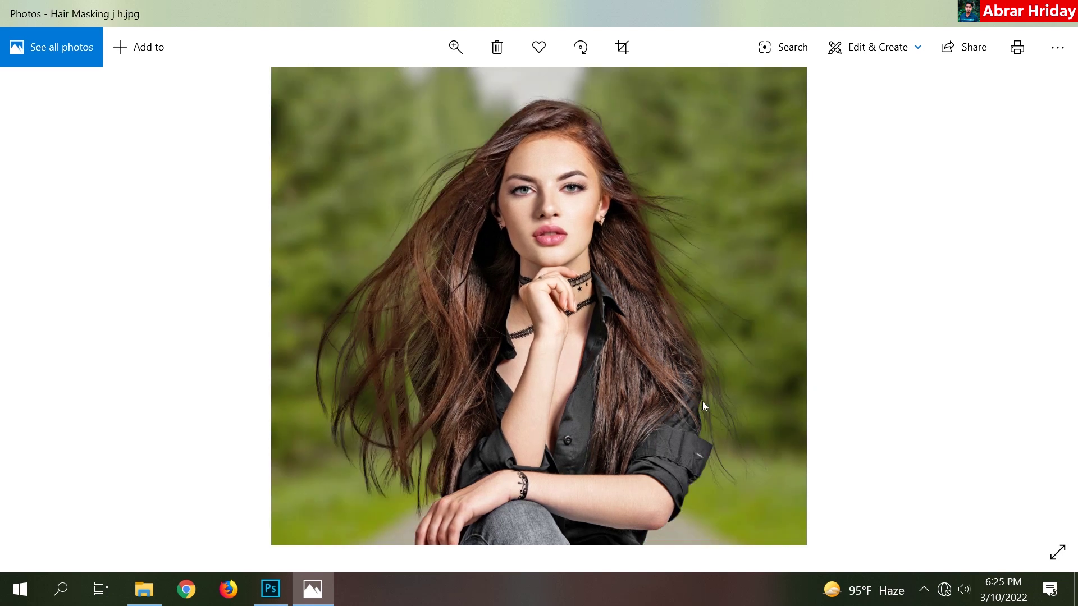
key(Left)
key(Left)
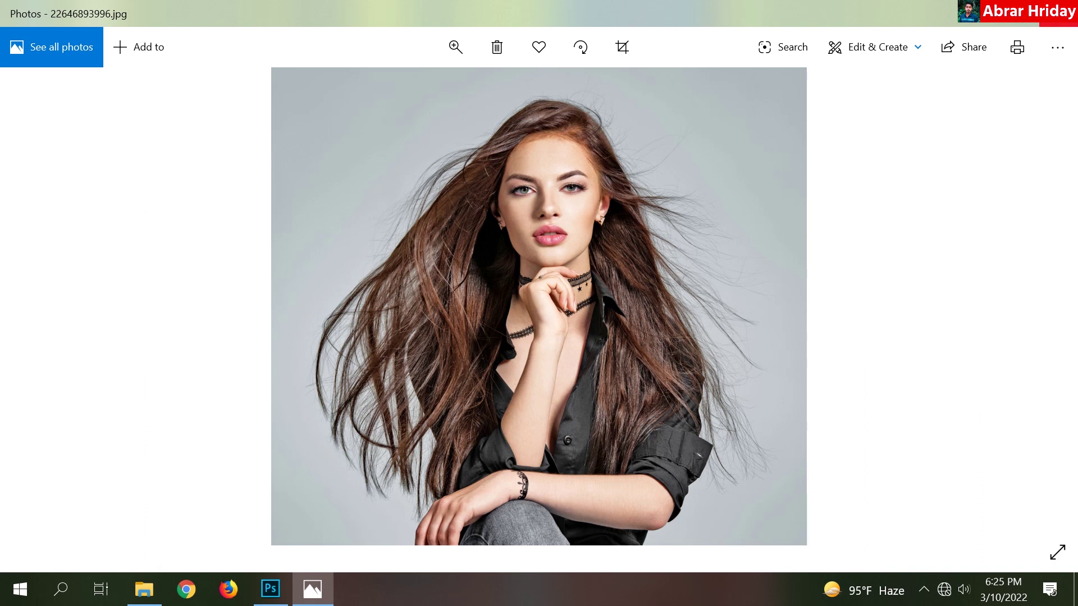
key(alt+F4)
Step: Restore Photoshop showing 22646893996.jpg at 50% with only its Background layer
click(269, 587)
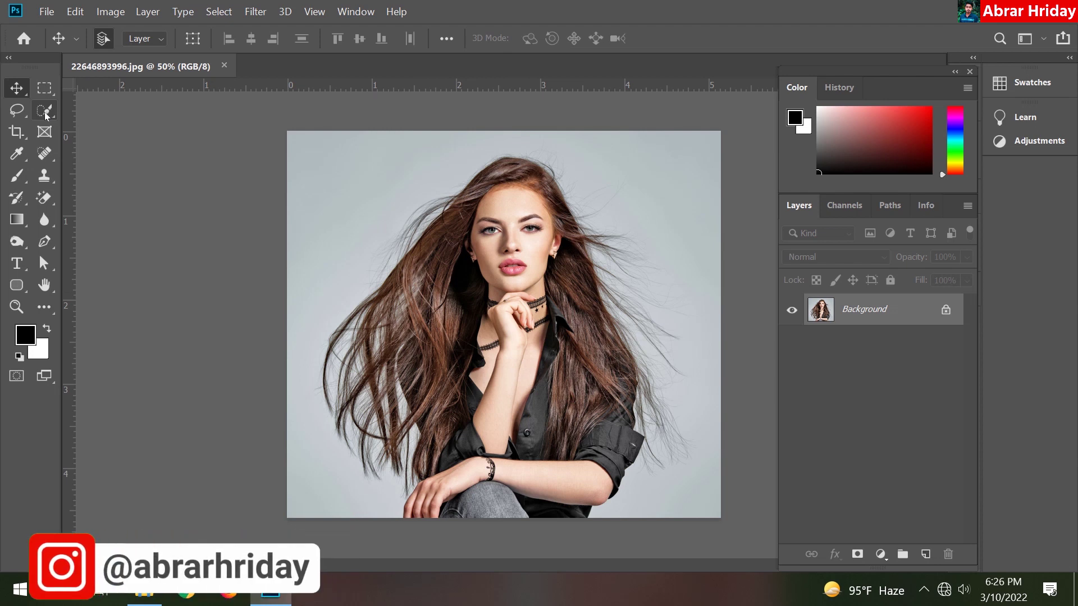
Step: Choose the Quick Selection tool with a 79 px brush
click(49, 116)
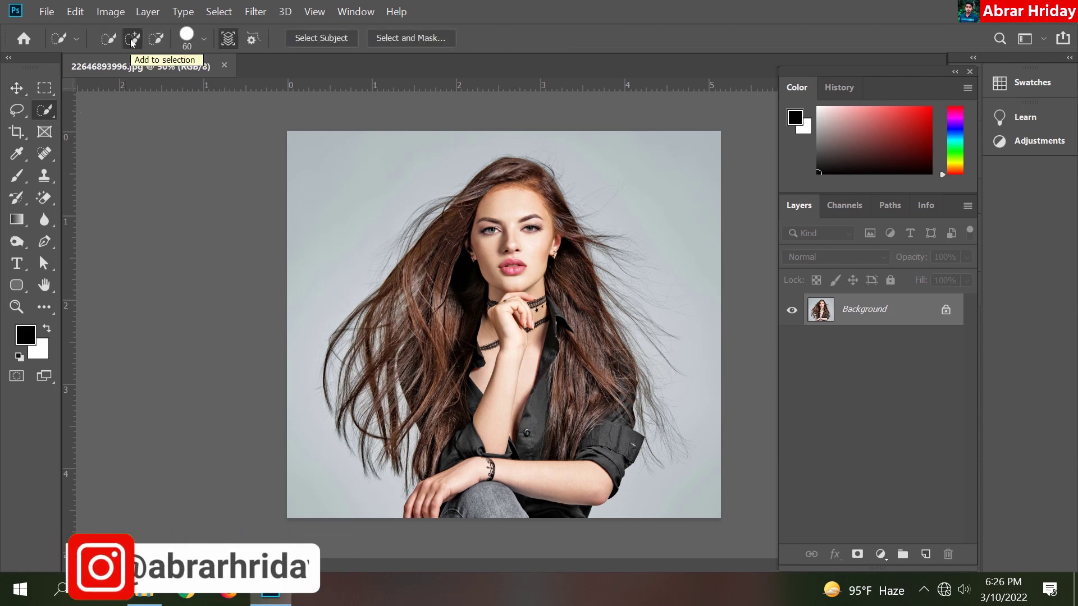
click(204, 38)
drag(159, 88, 183, 89)
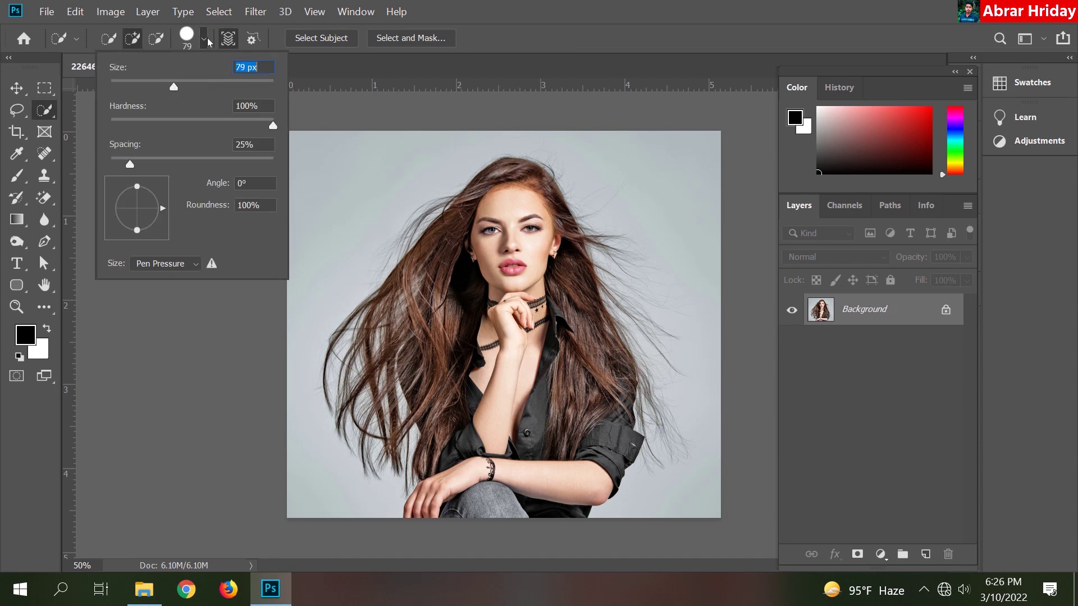
key(Return)
Step: Paint over the woman's hair, face, torso and arms, then Alt-trim the right hair edge
drag(497, 177, 520, 289)
mouse_move(517, 328)
mouse_down()
mouse_move(590, 482)
mouse_move(477, 494)
mouse_move(453, 425)
mouse_move(584, 427)
mouse_move(612, 359)
mouse_move(569, 293)
mouse_move(562, 185)
mouse_move(461, 337)
mouse_move(452, 275)
mouse_move(462, 258)
mouse_move(408, 424)
mouse_up()
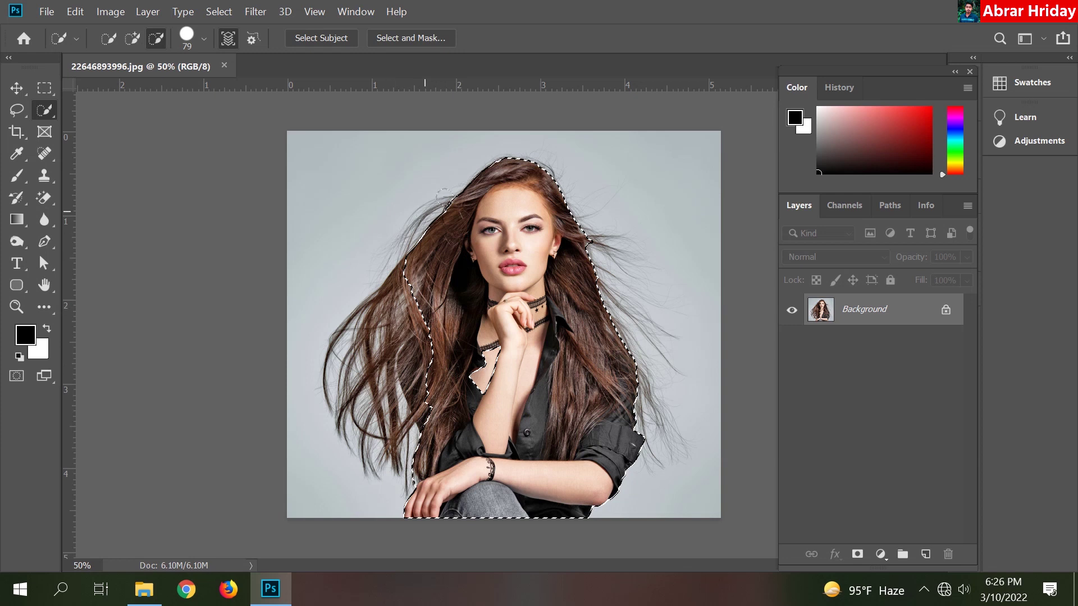
drag(444, 195, 464, 229)
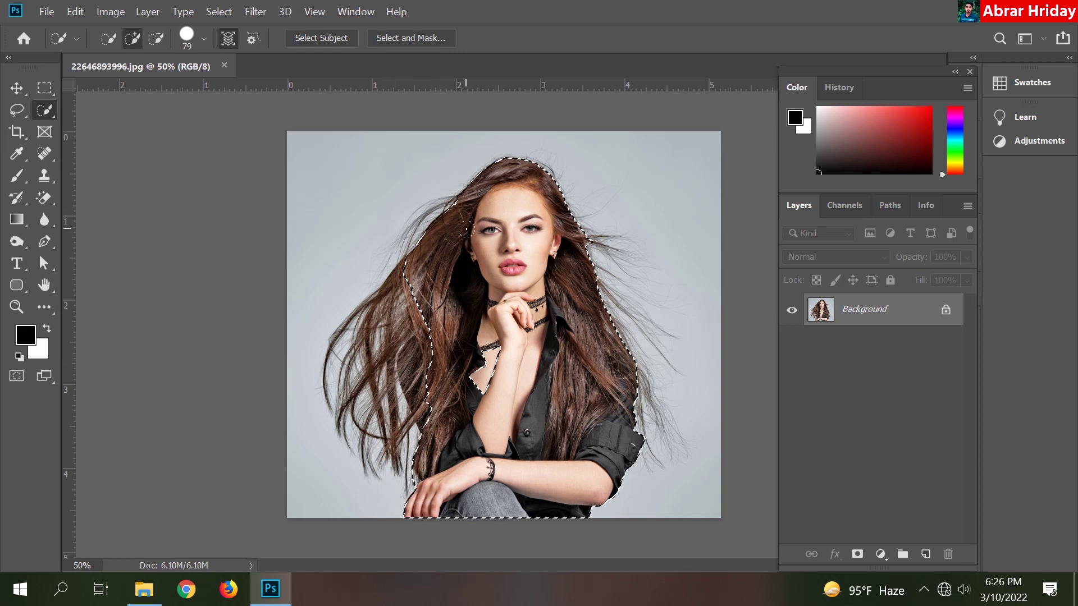
mouse_move(493, 331)
mouse_down()
mouse_move(485, 371)
mouse_move(430, 380)
mouse_move(431, 393)
mouse_up()
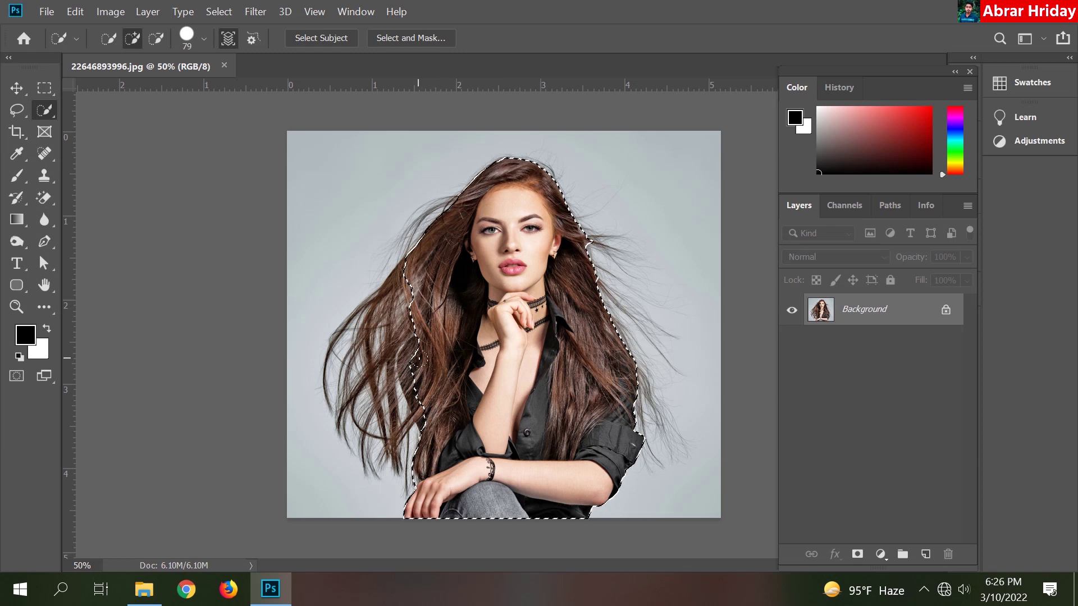
drag(418, 389, 416, 399)
key(alt)
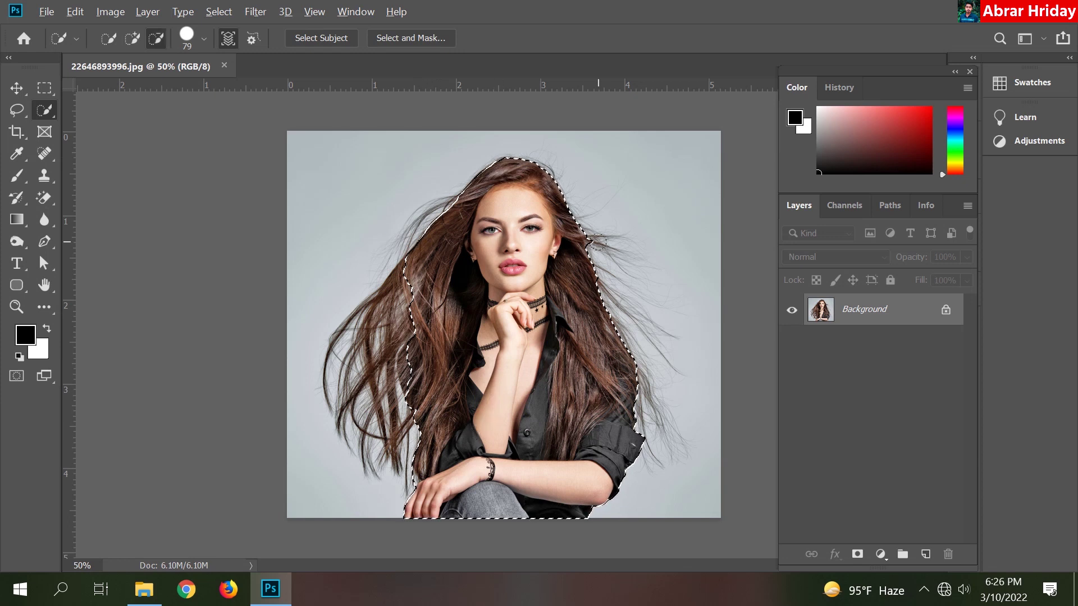
drag(601, 251, 589, 226)
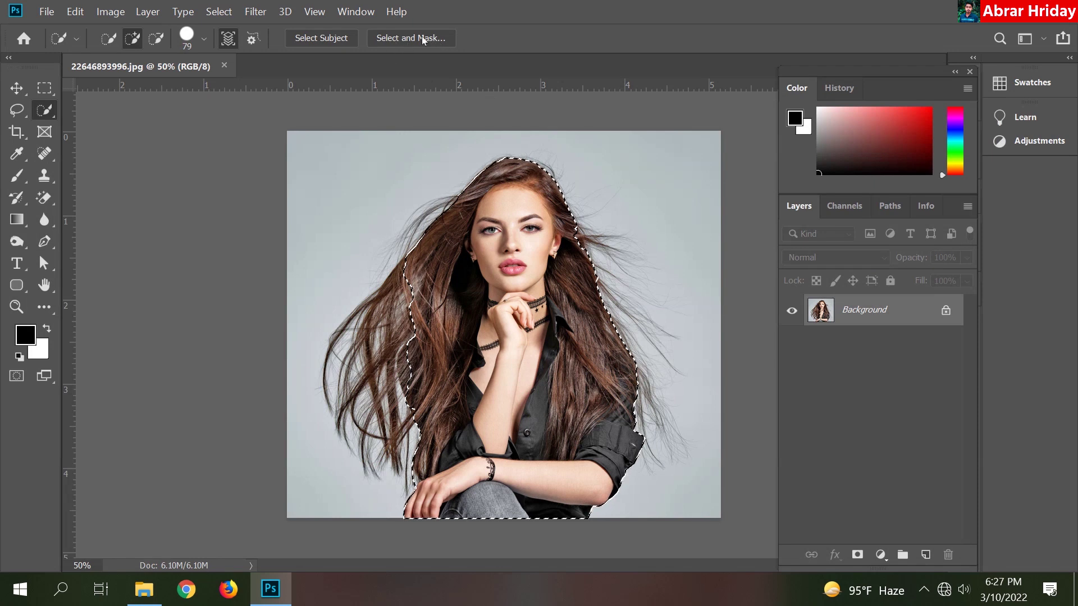
Step: Open Select and Mask and set the preview view to On White
click(416, 37)
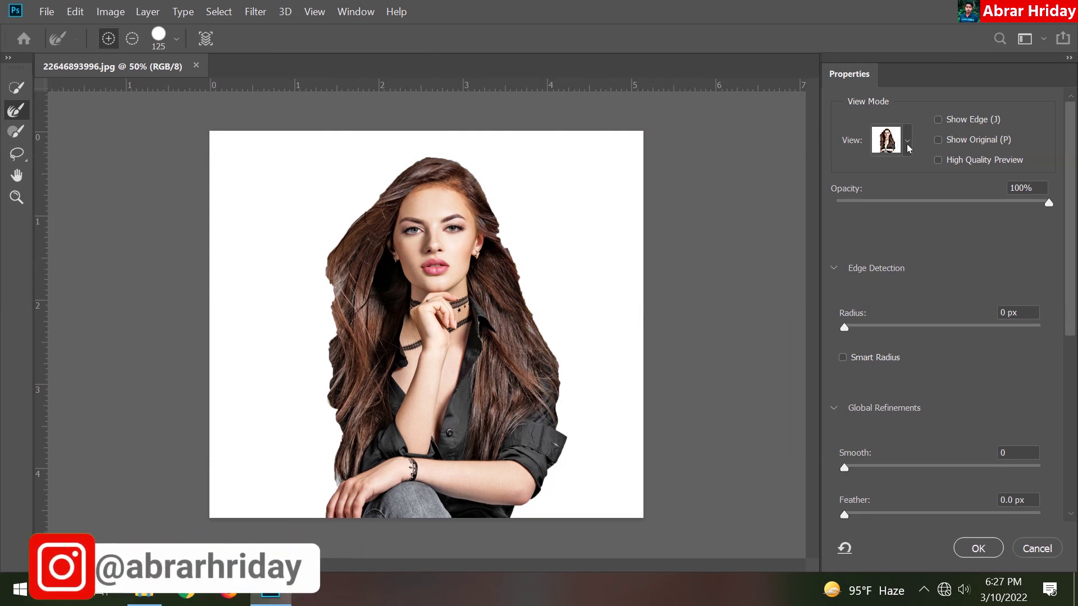
click(907, 143)
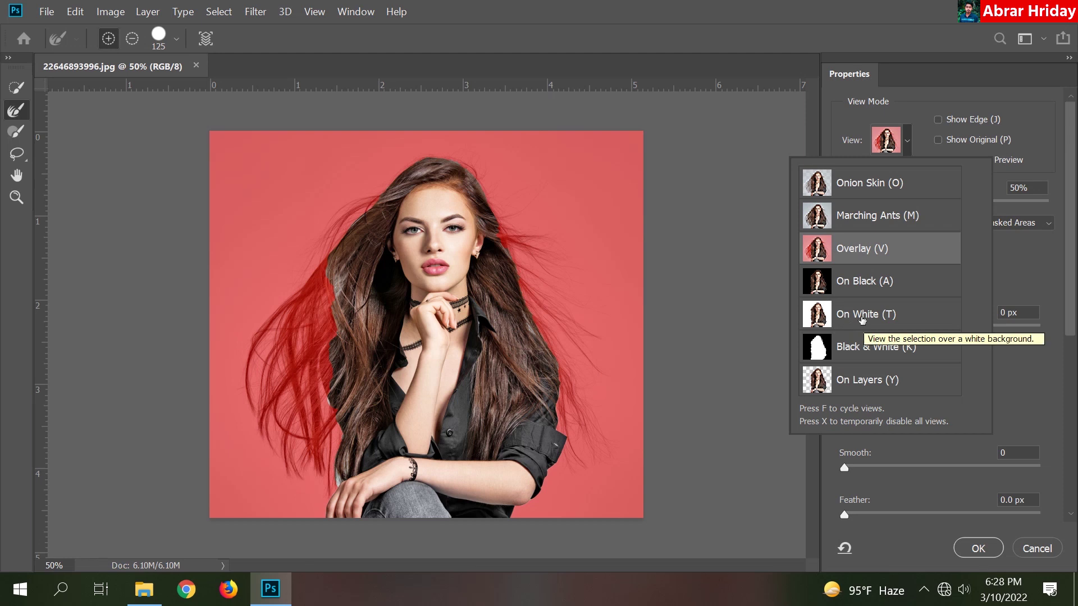
click(862, 320)
click(908, 144)
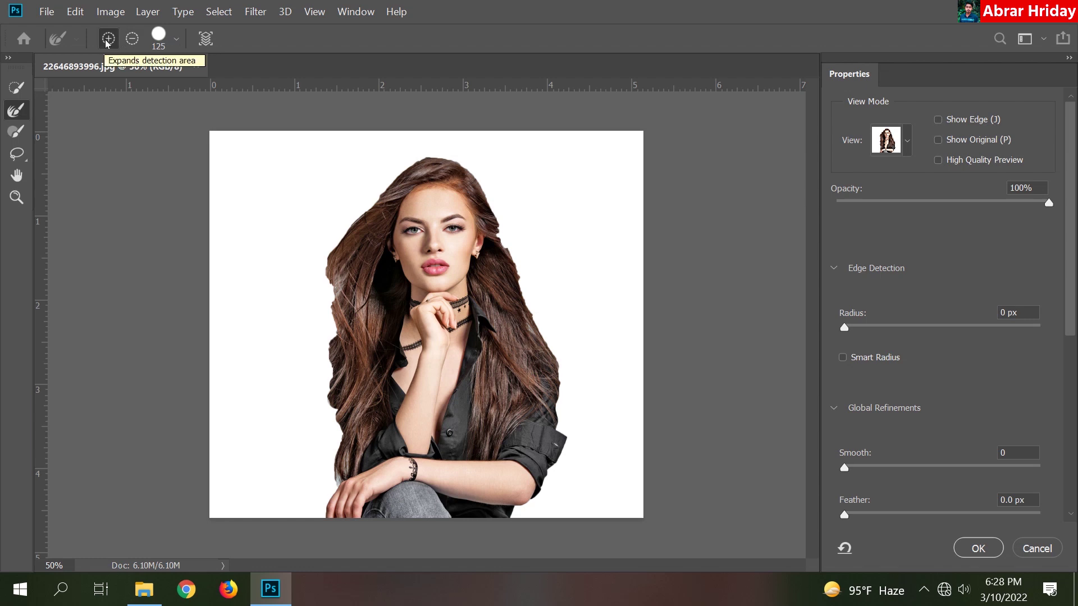
click(176, 39)
Step: Set the Refine Edge Brush to 200 px and brush loose strands on the left and right hair edges
drag(174, 85, 180, 86)
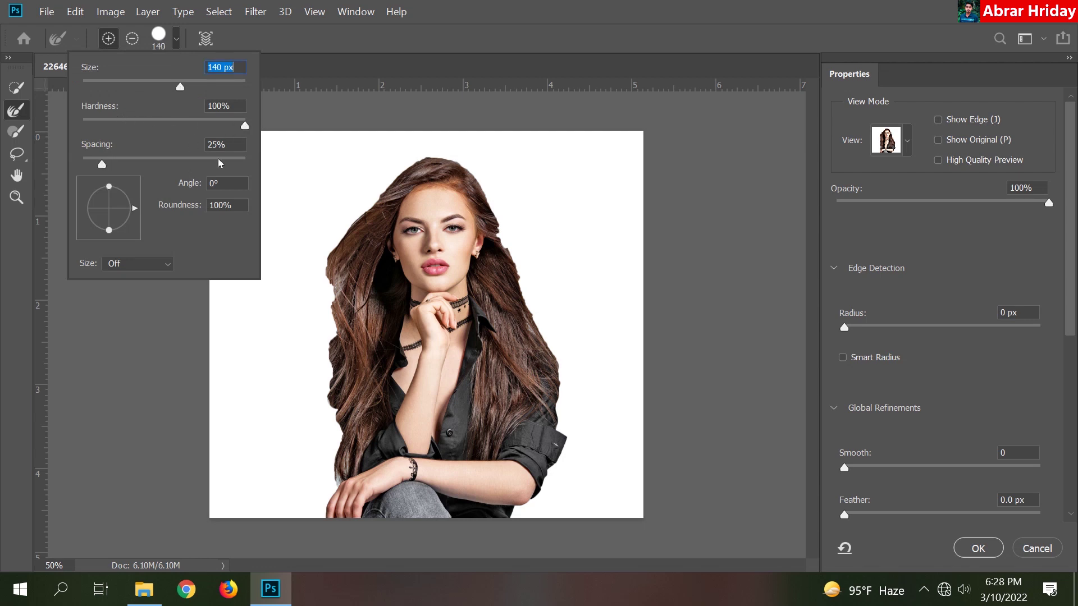
click(178, 43)
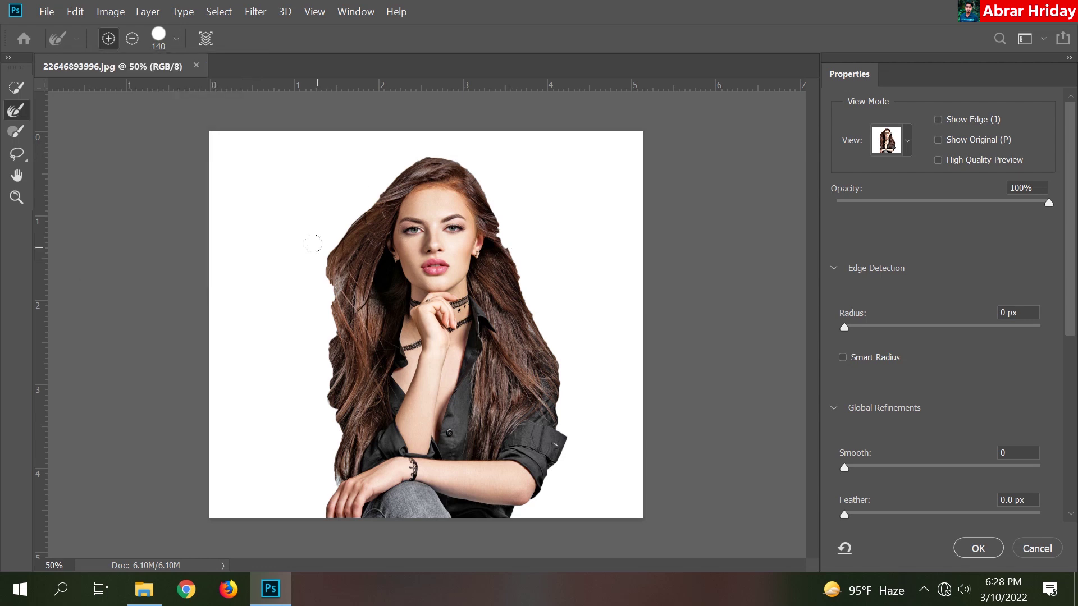
key(bracketright)
key(bracketright)
drag(307, 258, 258, 323)
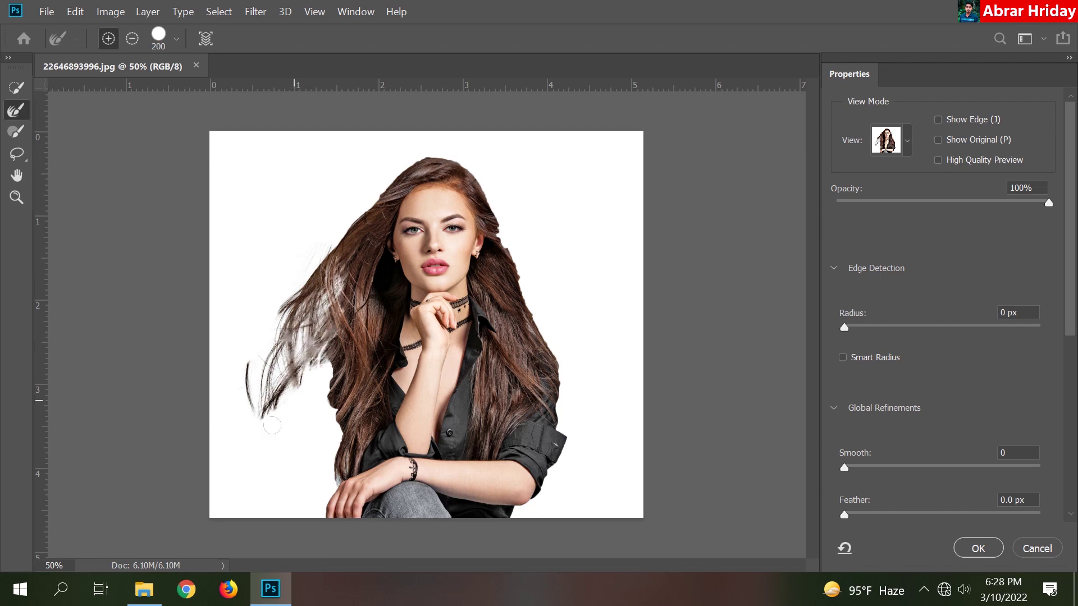
drag(272, 425, 253, 474)
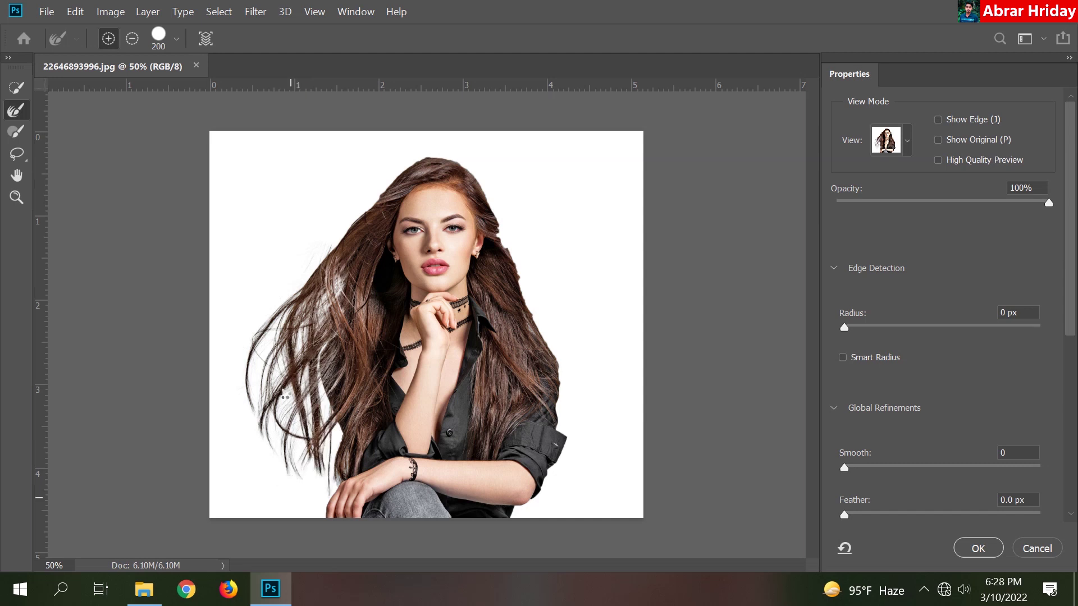
drag(449, 154, 505, 228)
drag(600, 379, 610, 395)
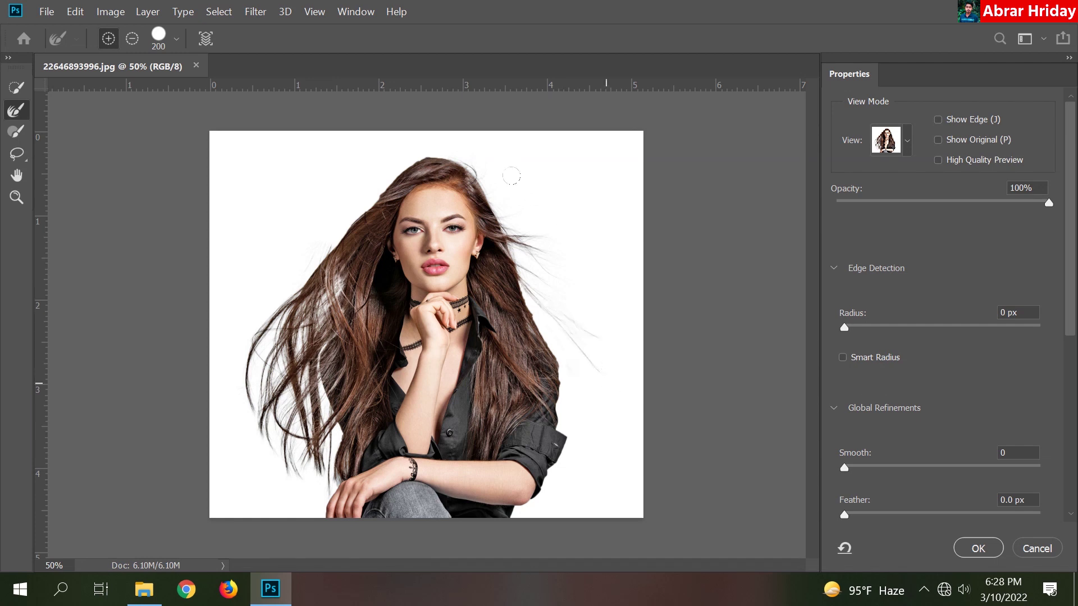
drag(573, 367, 566, 352)
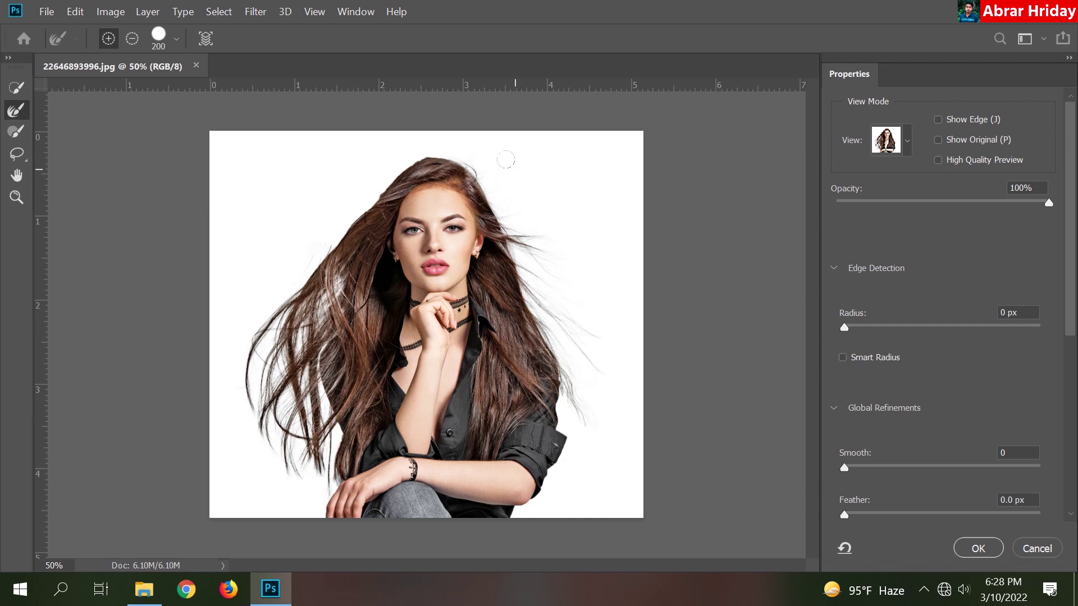
Step: Zoom in, shrink the refine brush, and refine hair left of the head and along the top
scroll(499, 149, up, 3)
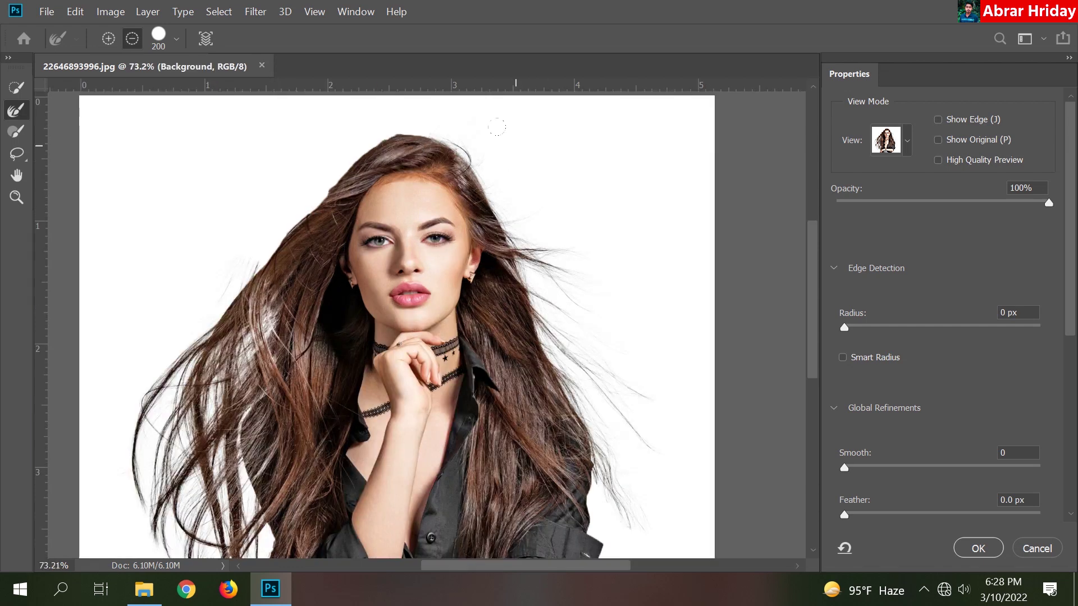
scroll(393, 129, up, 3)
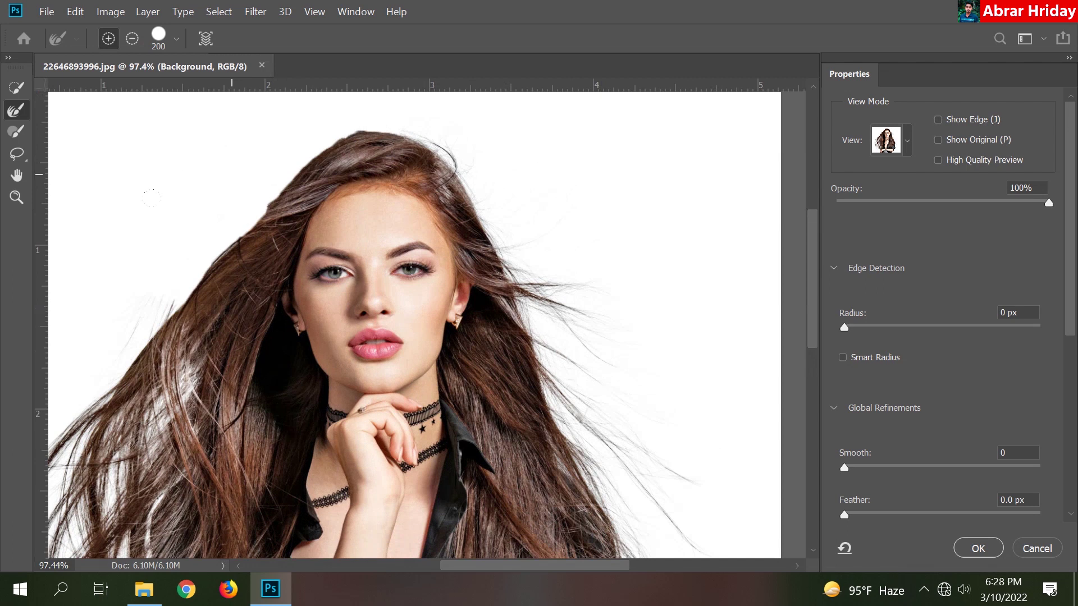
drag(152, 198, 97, 261)
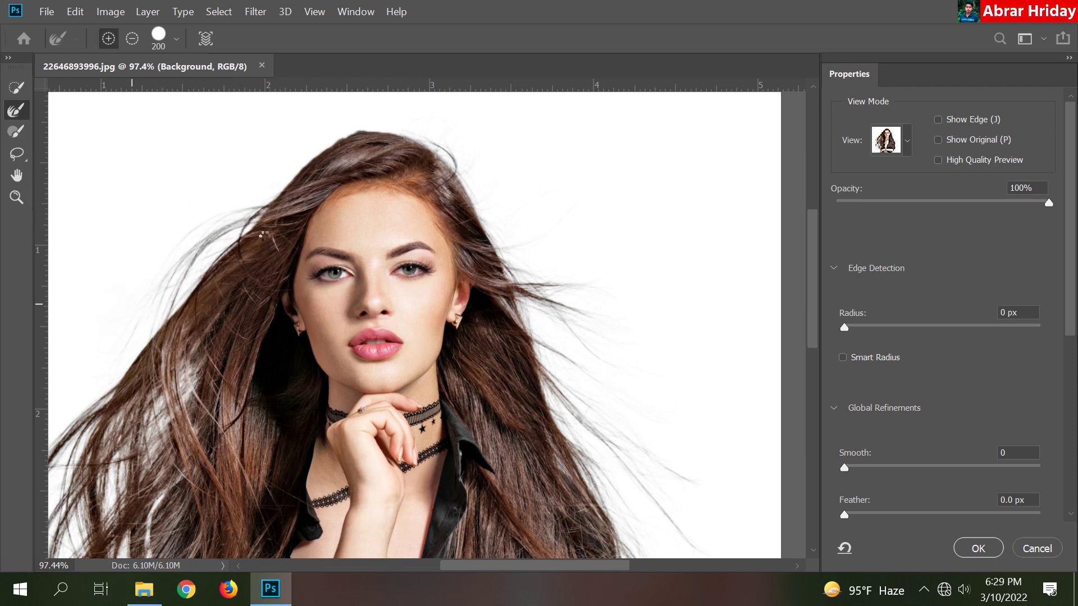
key(bracketleft)
key(bracketleft)
key(bracketleft)
drag(341, 117, 481, 180)
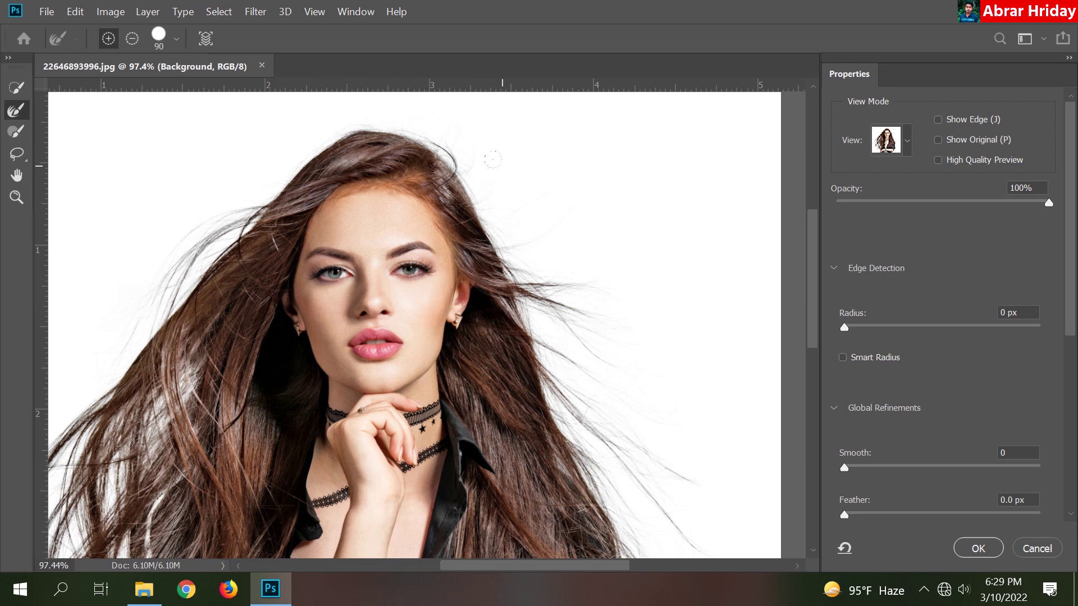
Step: Refine the strands near the right shoulder and touch up the left hair edge
scroll(595, 315, down, 3)
scroll(599, 317, down, 1)
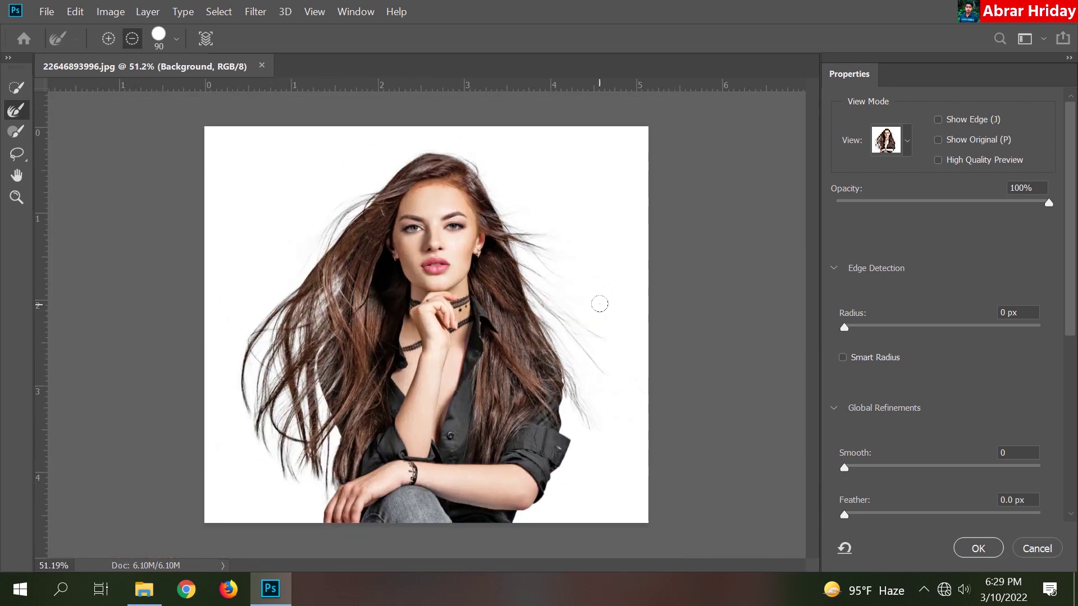
scroll(596, 303, up, 1)
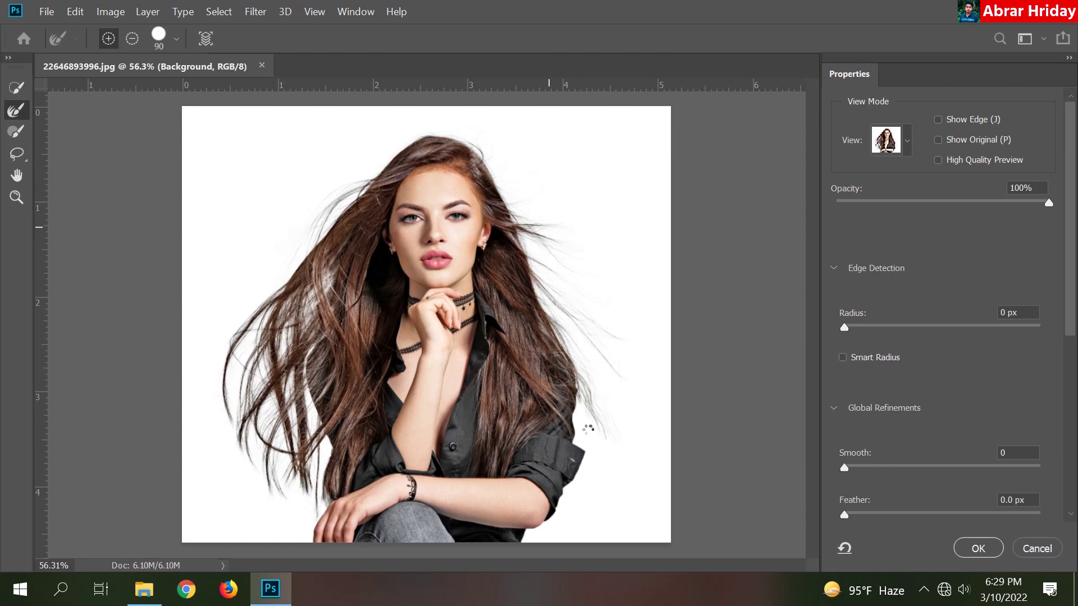
drag(581, 399, 583, 424)
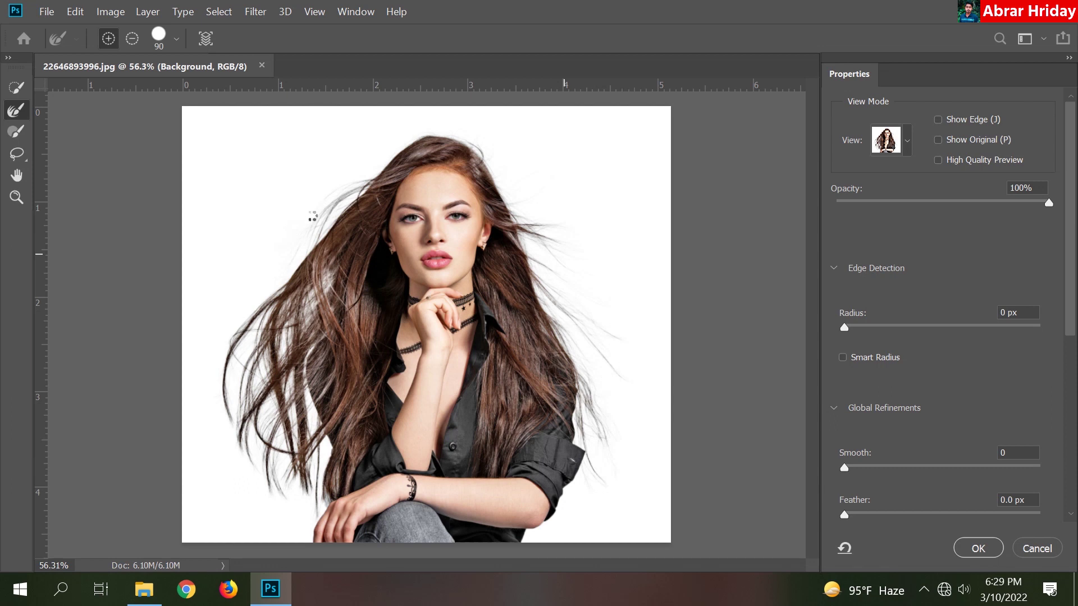
drag(298, 237, 262, 282)
click(275, 252)
click(905, 143)
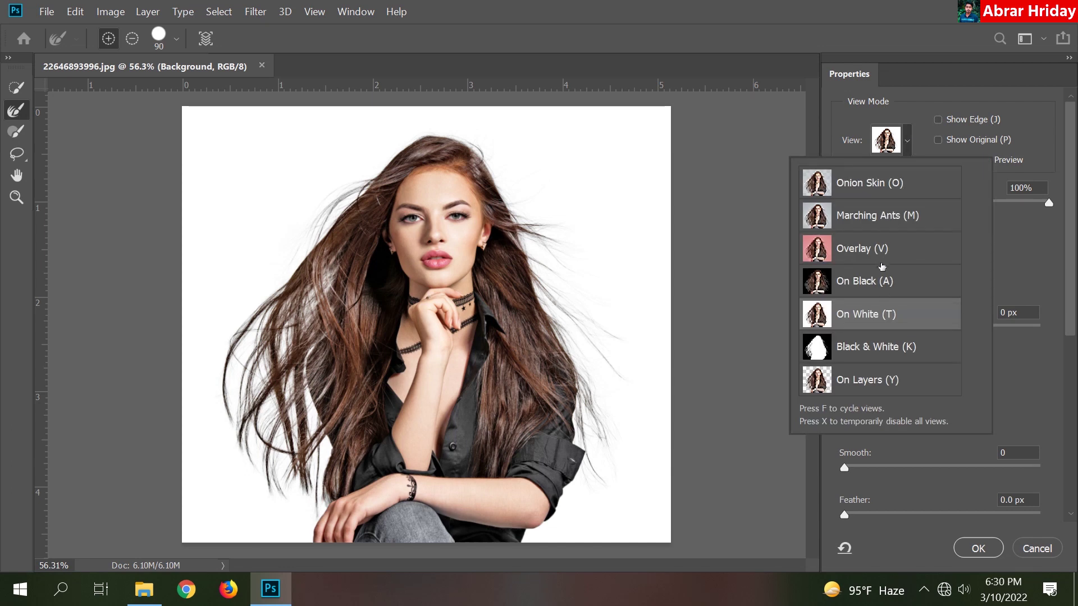
click(879, 281)
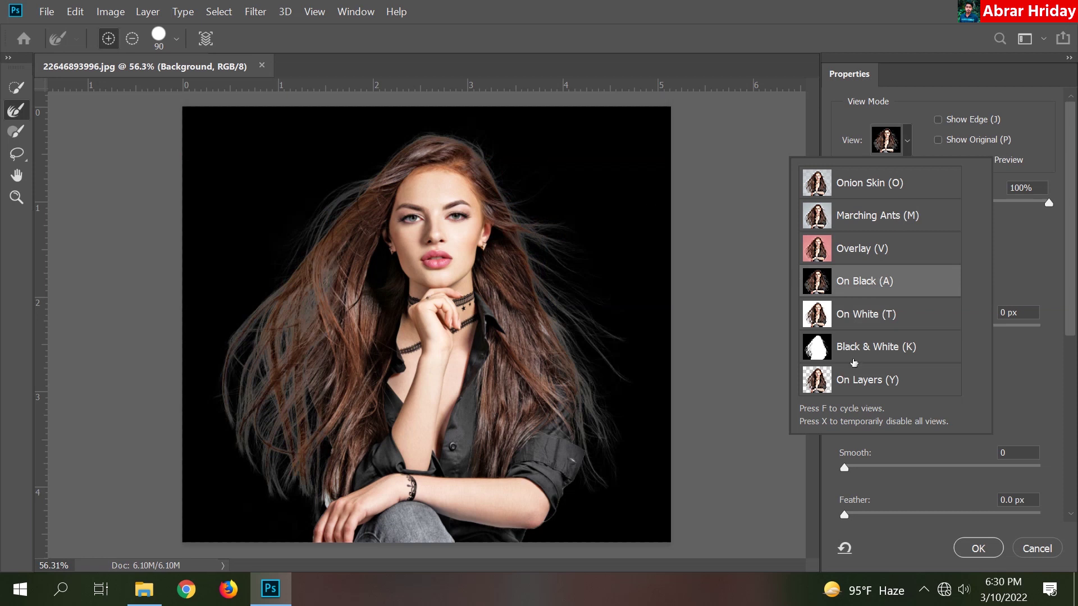
click(864, 315)
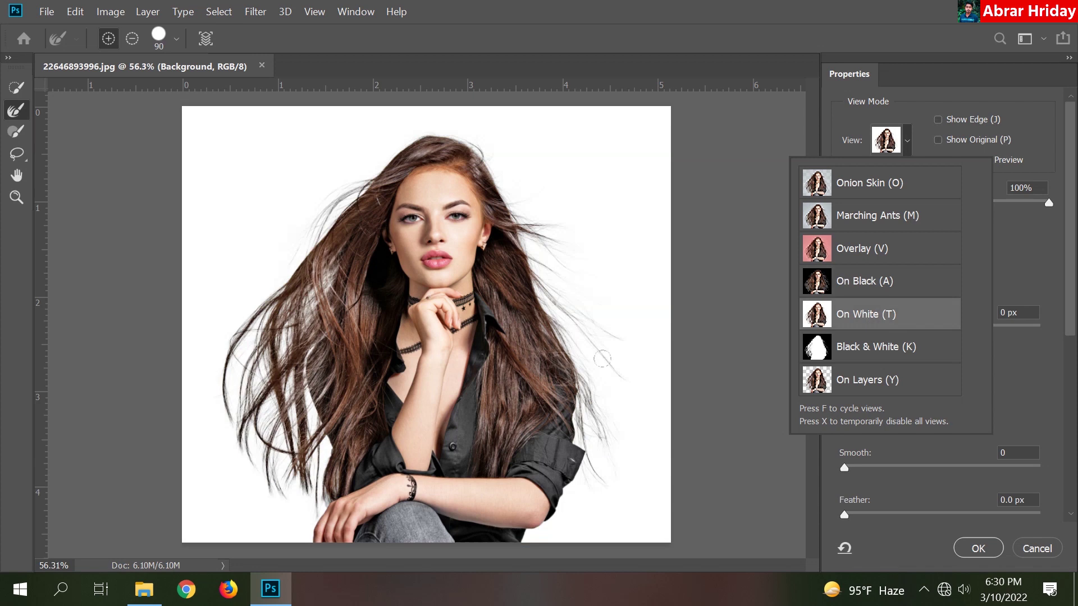
click(905, 146)
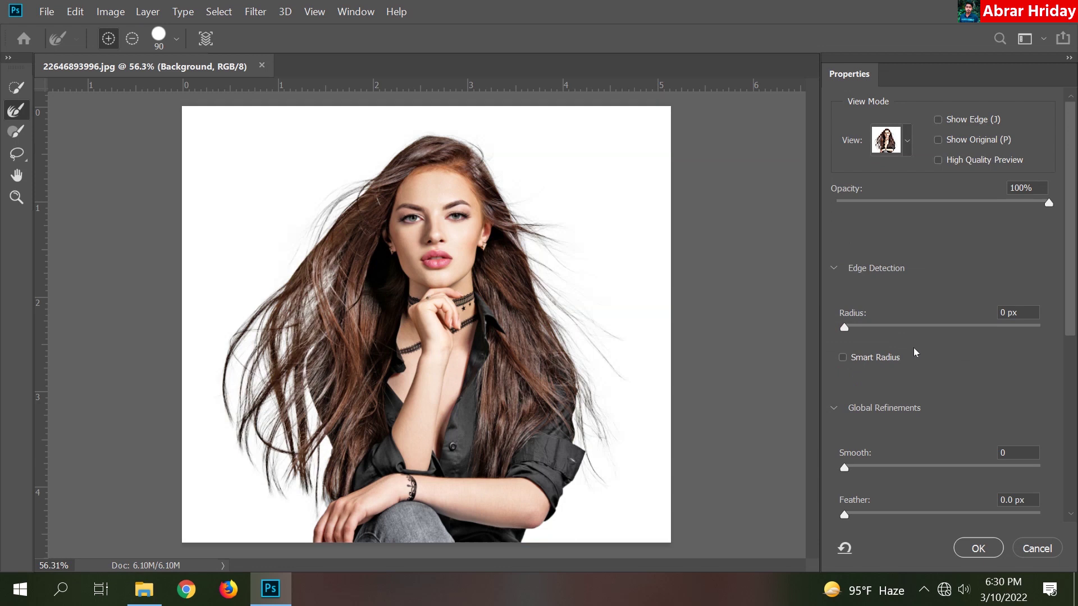
Step: Turn on Decontaminate Colors at 100% and set output to New Layer with Layer Mask
scroll(967, 368, down, 2)
scroll(967, 368, down, 2)
scroll(968, 368, down, 3)
scroll(968, 368, down, 2)
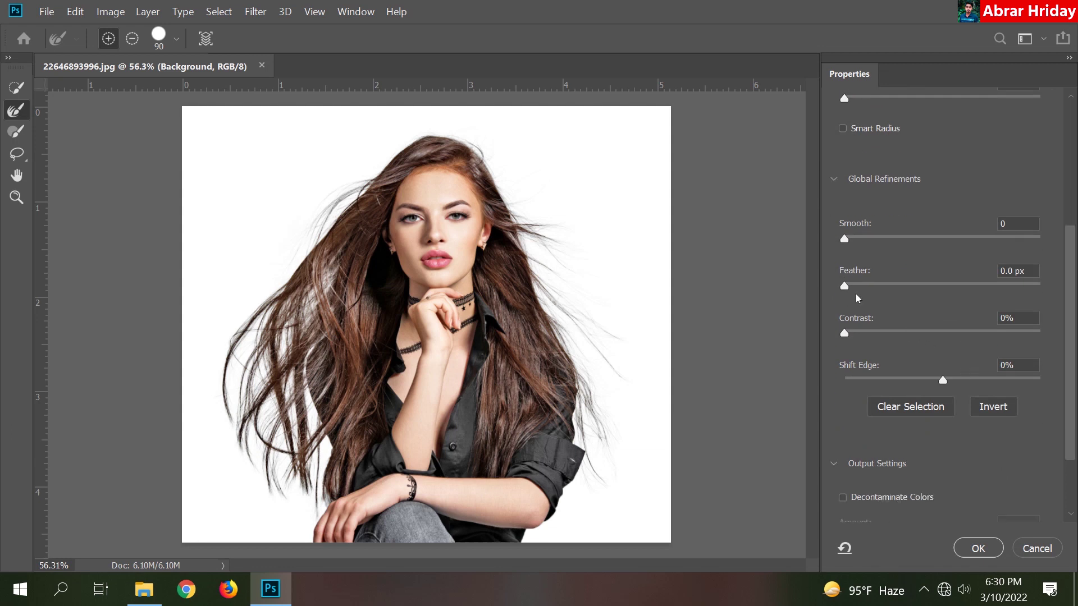
scroll(865, 348, down, 2)
scroll(875, 409, down, 2)
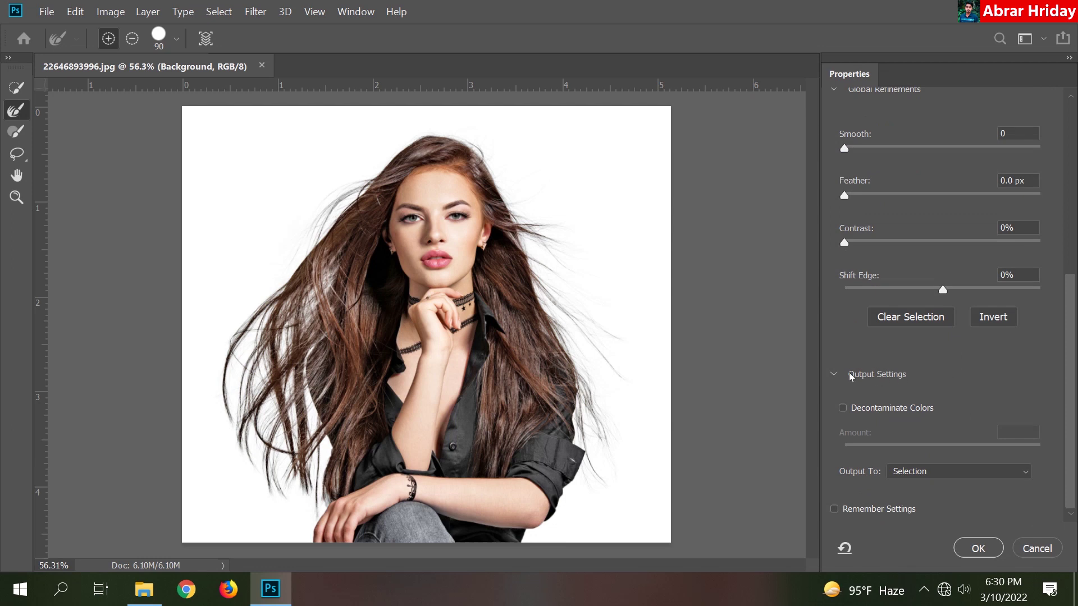
click(844, 408)
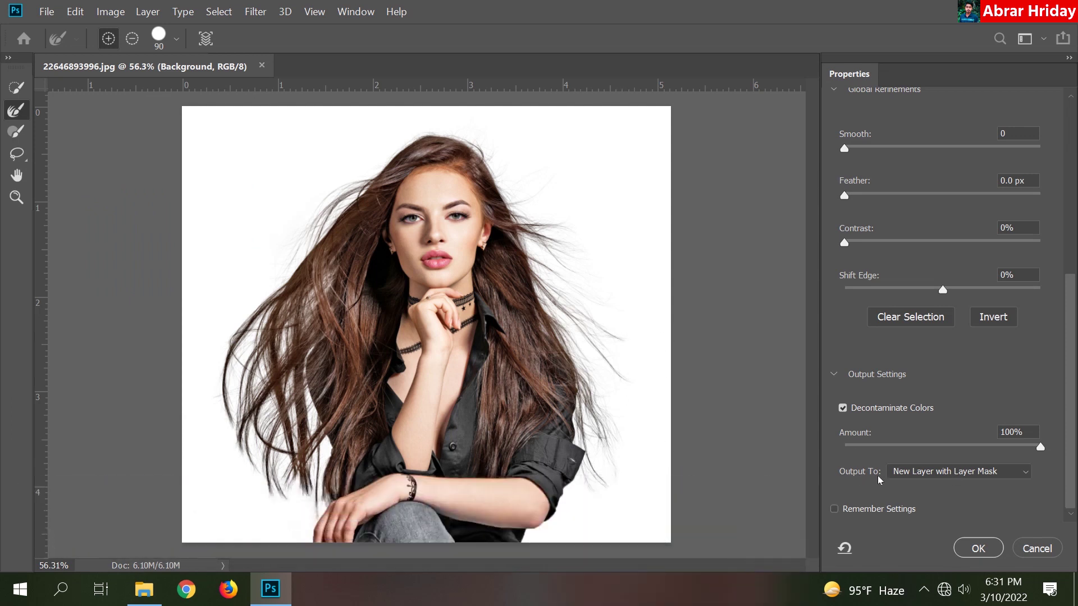
click(966, 473)
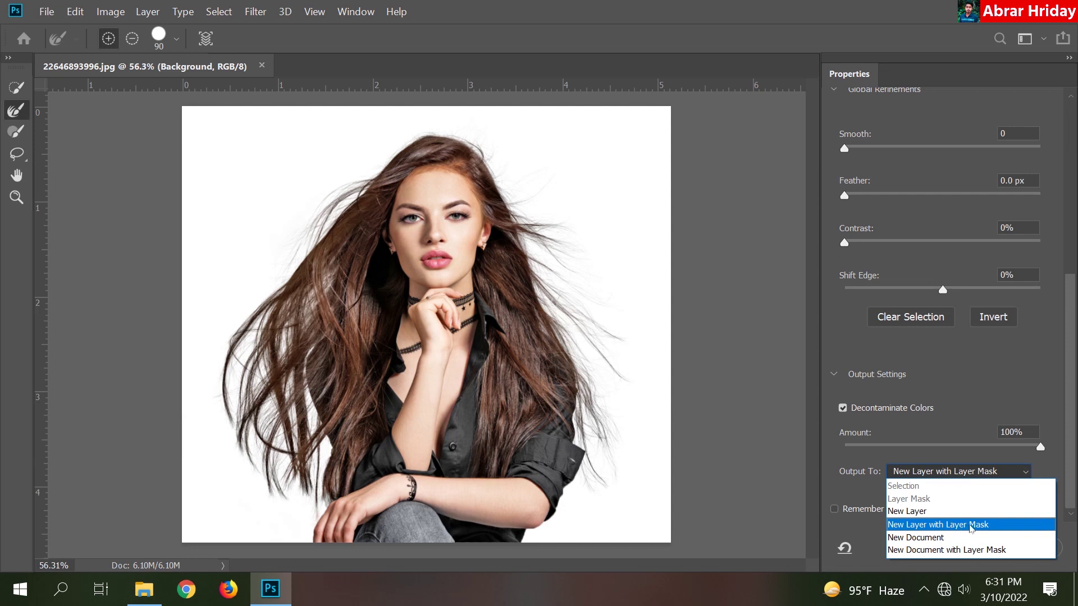
click(970, 526)
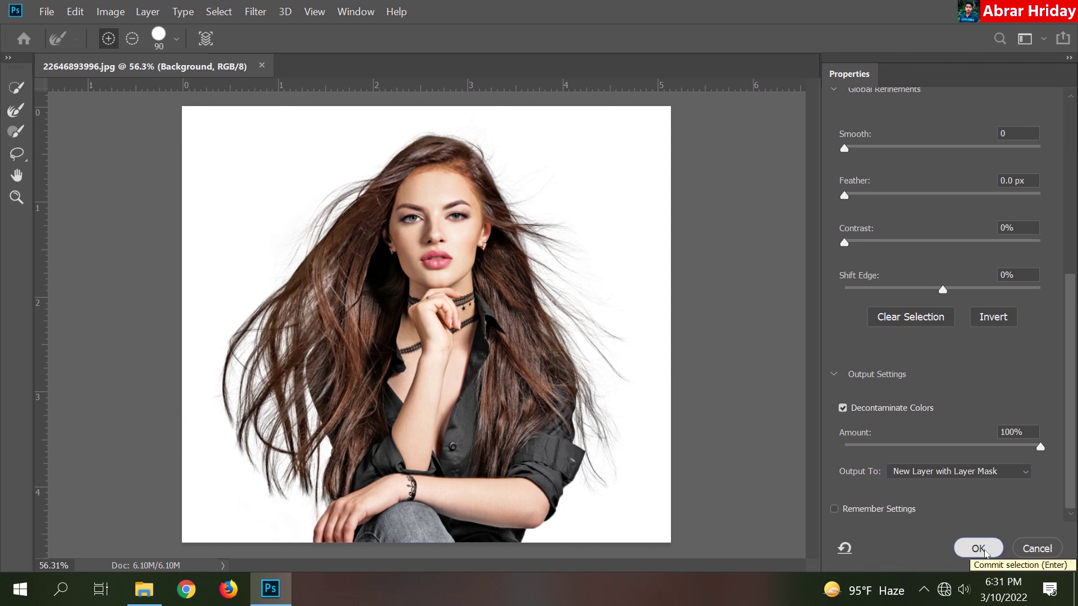
click(979, 549)
Step: Commit Select and Mask as a masked Background copy layer, then select the original Background
click(791, 342)
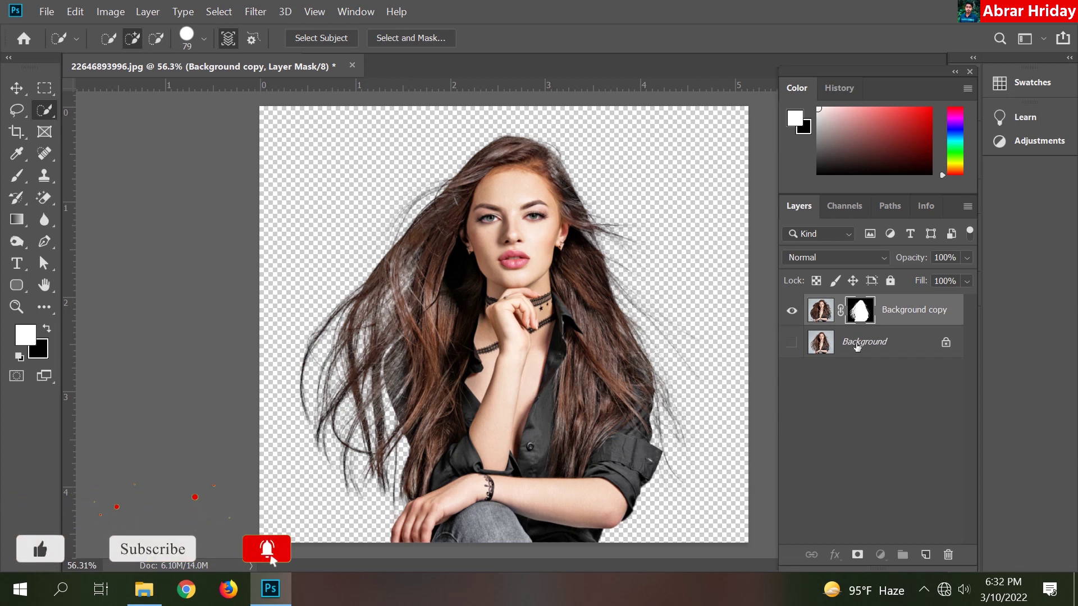
click(854, 344)
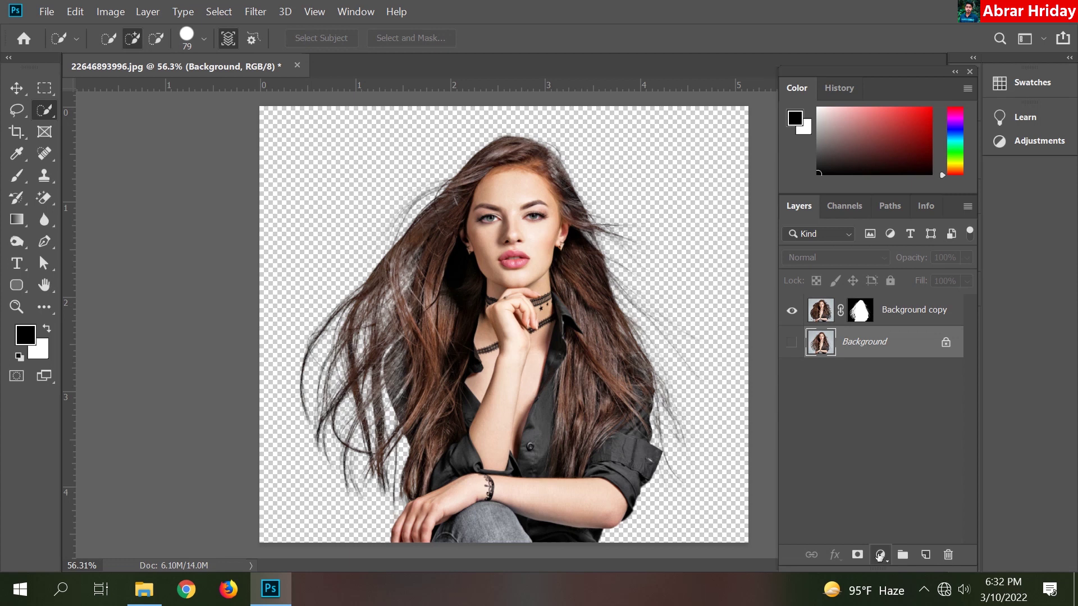
click(879, 555)
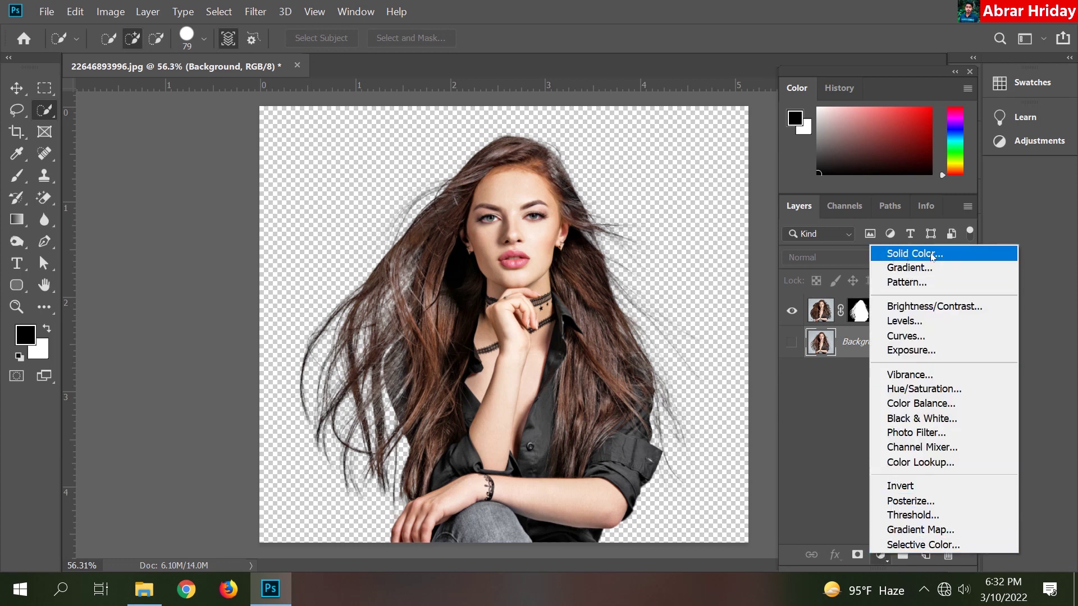
Step: Add a Solid Color fill layer and try a pale pink background
click(932, 255)
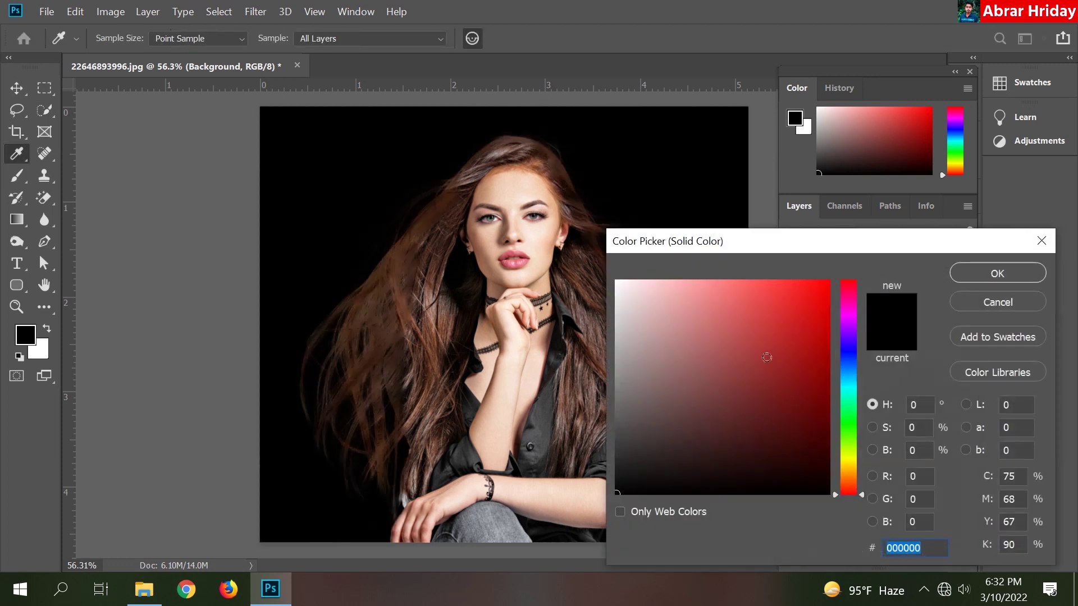
click(737, 302)
drag(736, 302, 673, 275)
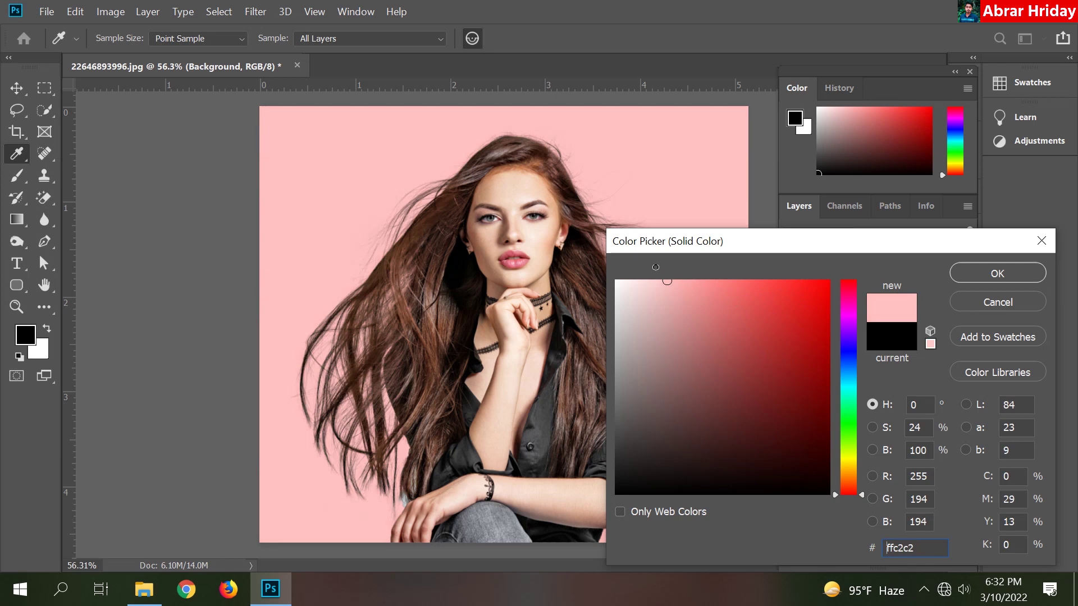
drag(673, 275, 650, 268)
Step: Try cyan and light blue fills, then settle on light green #7df87a
click(848, 381)
mouse_move(799, 312)
mouse_down()
mouse_move(811, 283)
mouse_move(769, 298)
mouse_move(727, 290)
mouse_up()
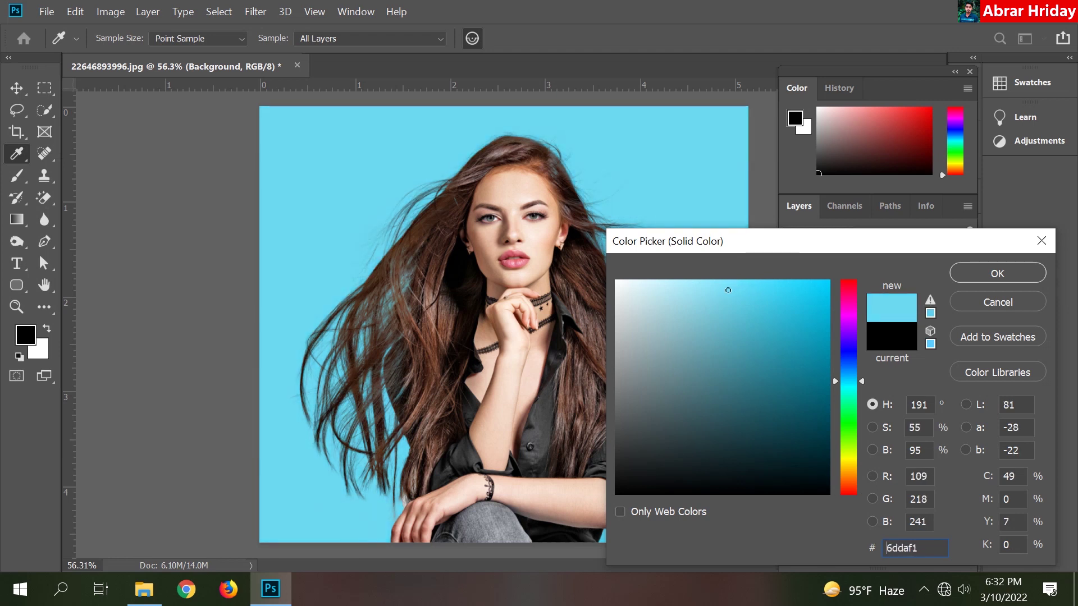
drag(846, 391, 847, 376)
mouse_move(728, 292)
mouse_down()
mouse_move(690, 270)
mouse_move(723, 284)
mouse_up()
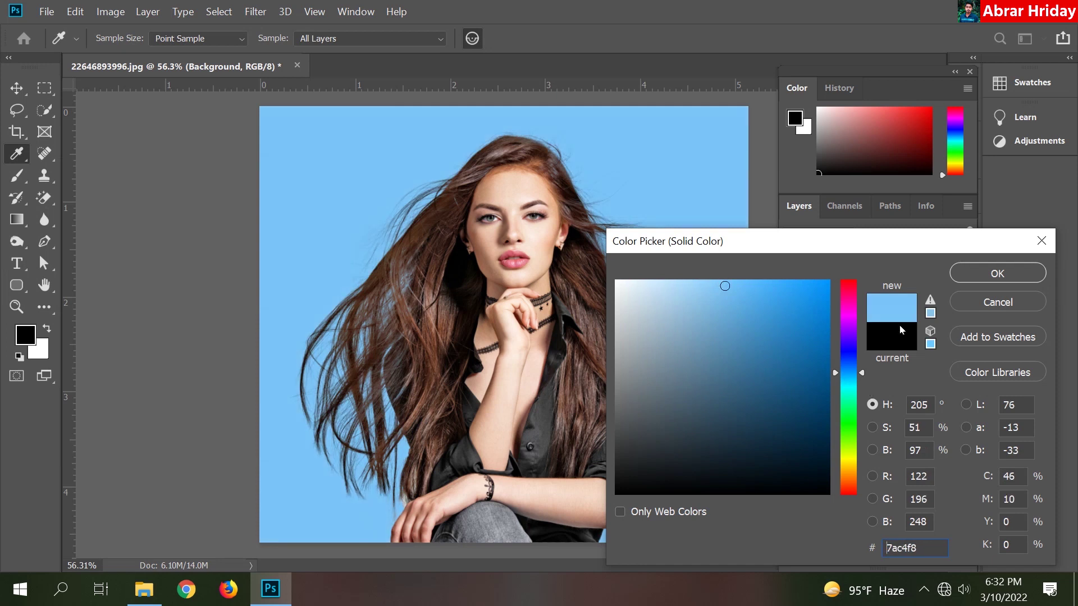
click(841, 391)
drag(841, 391, 845, 426)
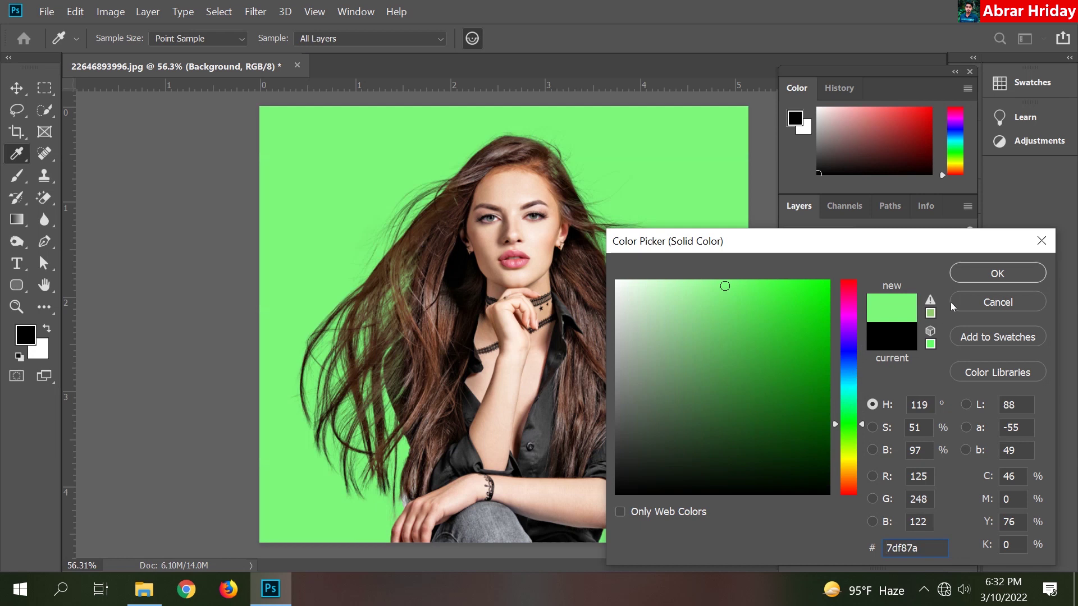
click(978, 272)
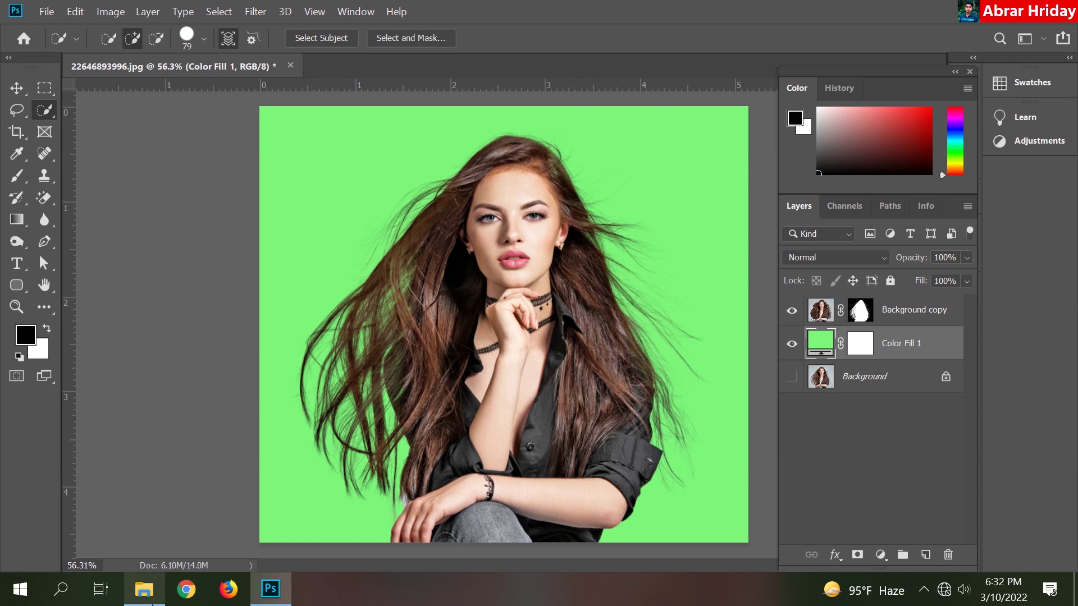
click(143, 589)
Step: Drag in the pexels-petr-ganaj-4072439 forest photo and stretch it to fill the canvas
click(214, 227)
mouse_move(203, 189)
mouse_down()
mouse_move(278, 595)
mouse_move(504, 348)
mouse_up()
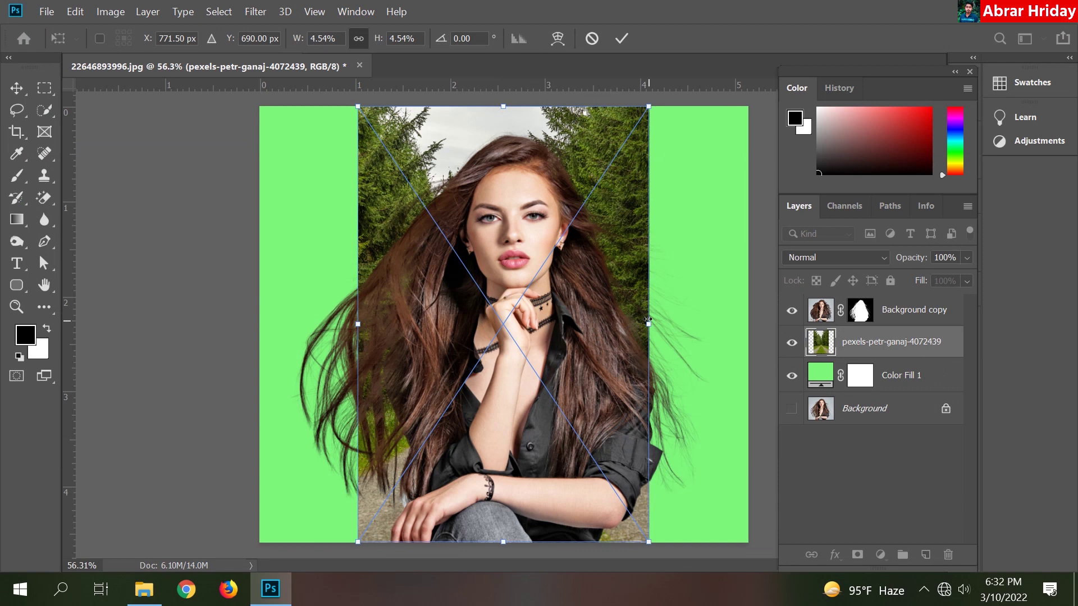
drag(642, 319, 750, 334)
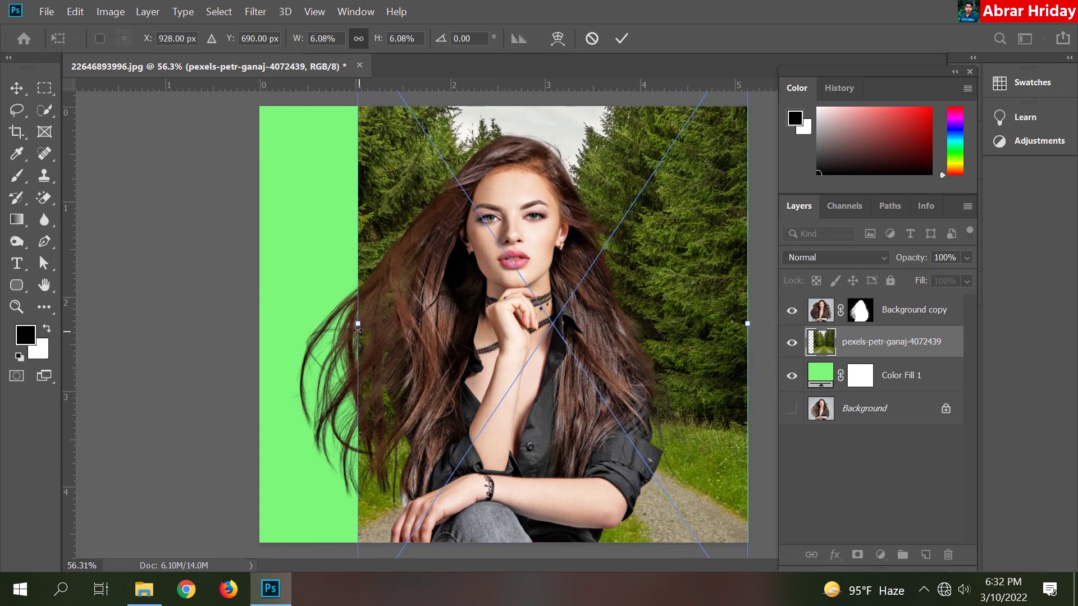
drag(360, 334, 261, 337)
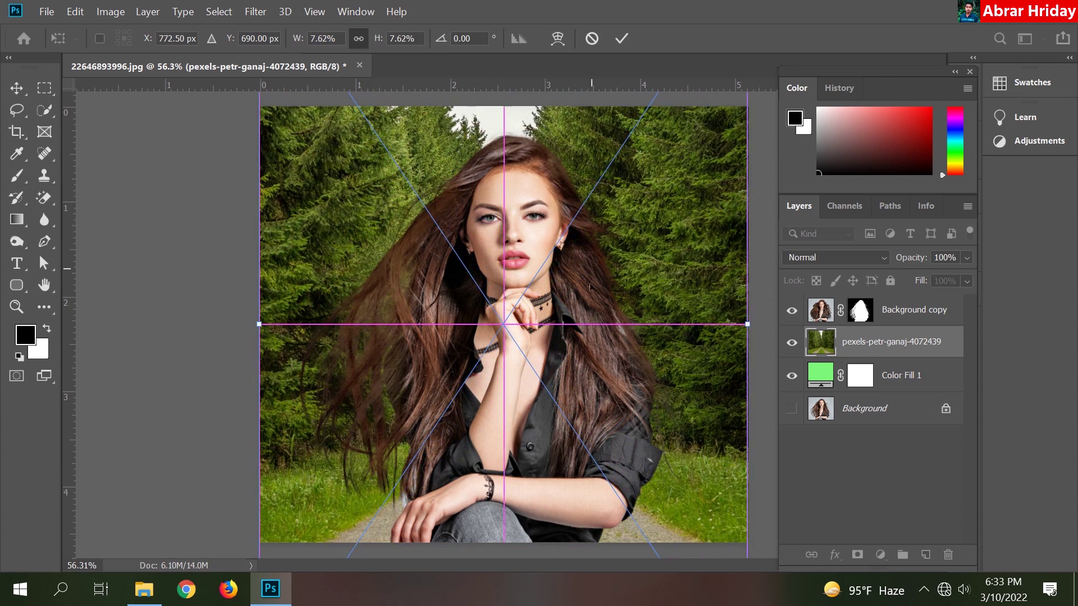
drag(589, 264, 589, 318)
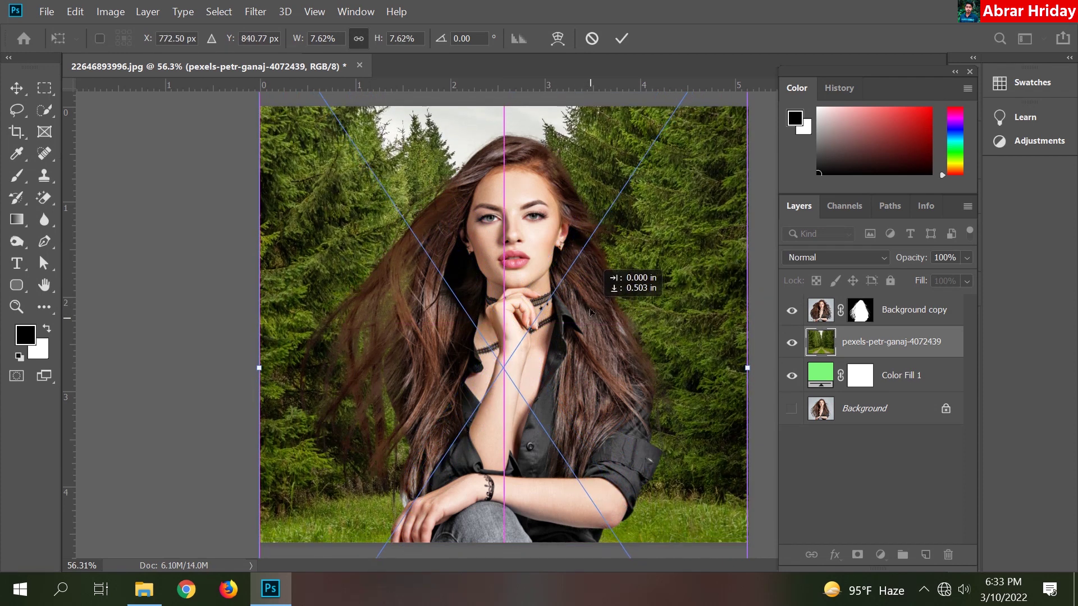
drag(589, 318, 589, 292)
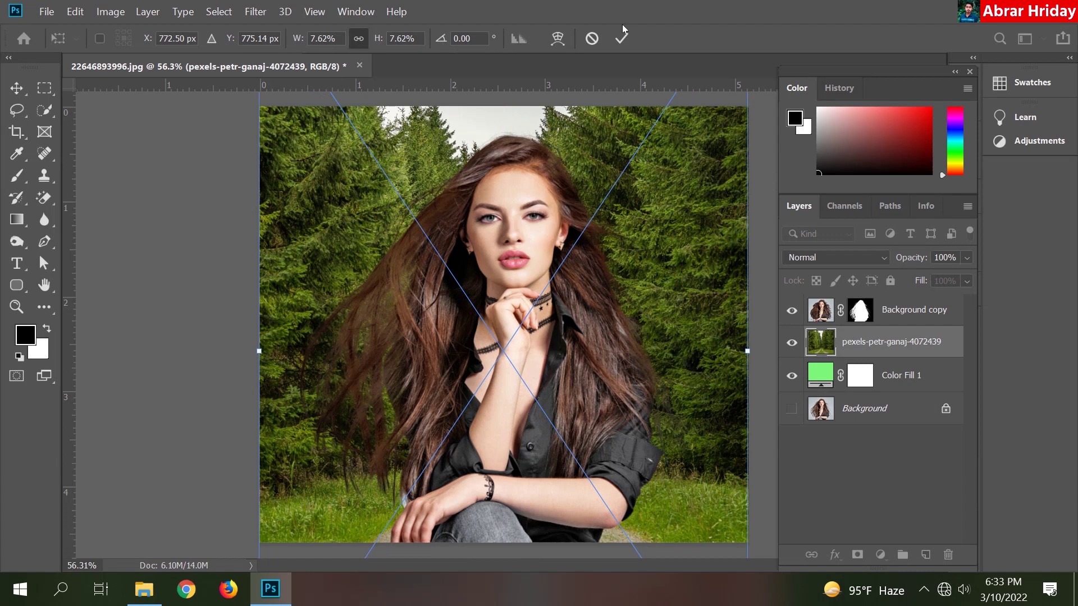
key(w)
key(Return)
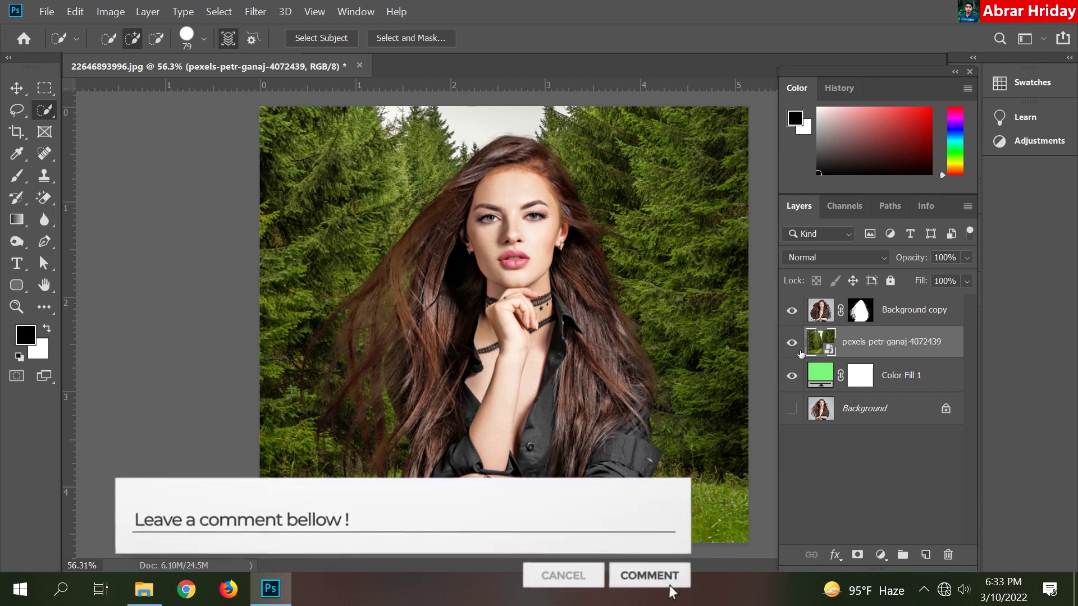
Step: Hide the forest photo and Color Fill 1 layers, then select the Background copy layer
click(792, 342)
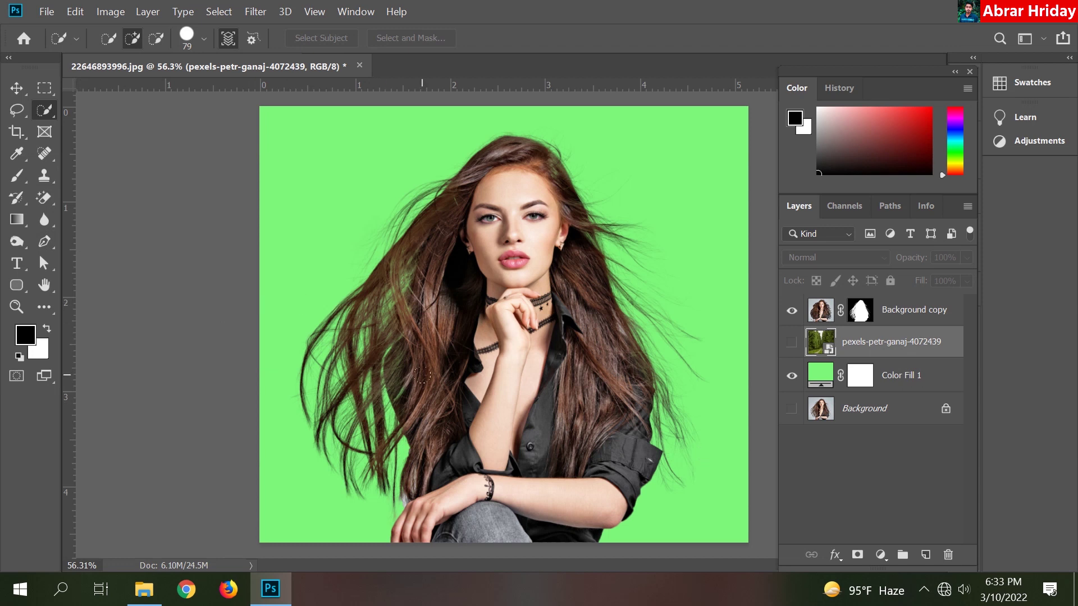
click(792, 376)
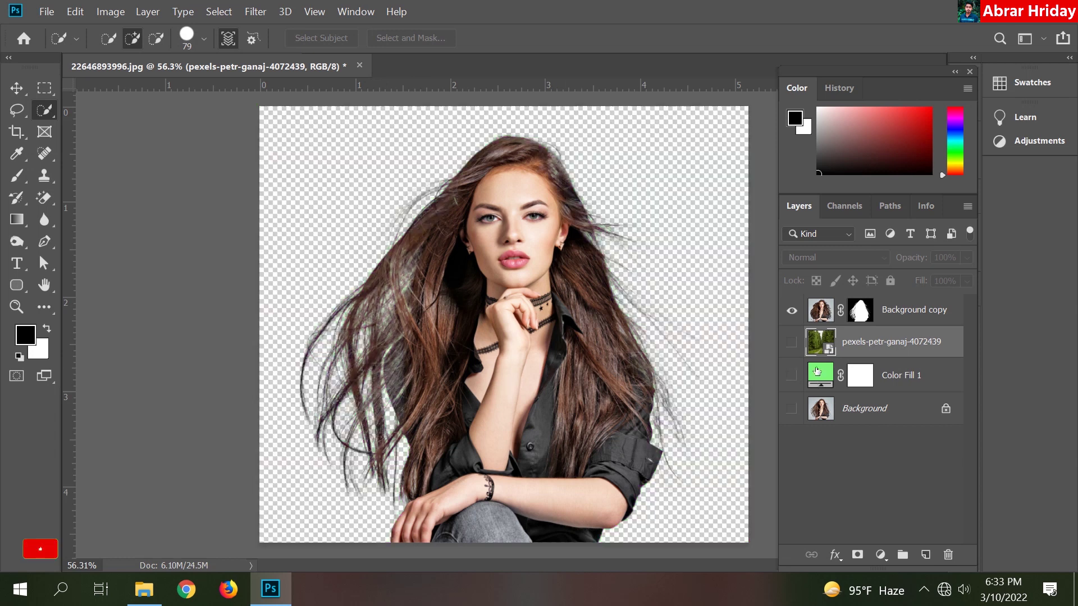
click(883, 315)
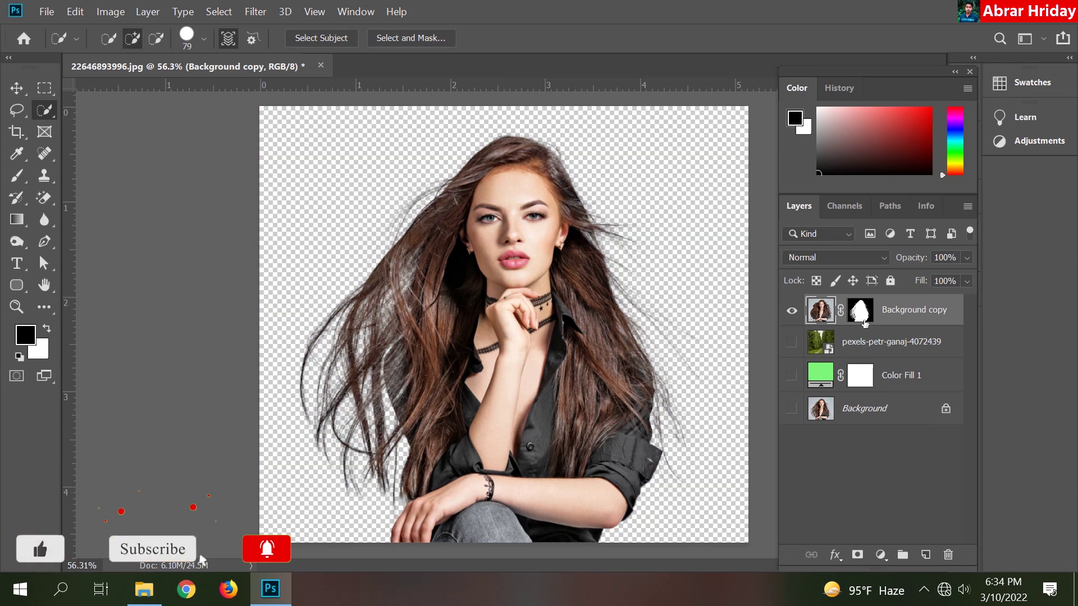
Step: Save the cut-out as a PNG file named 'image' in a Desktop folder
click(46, 11)
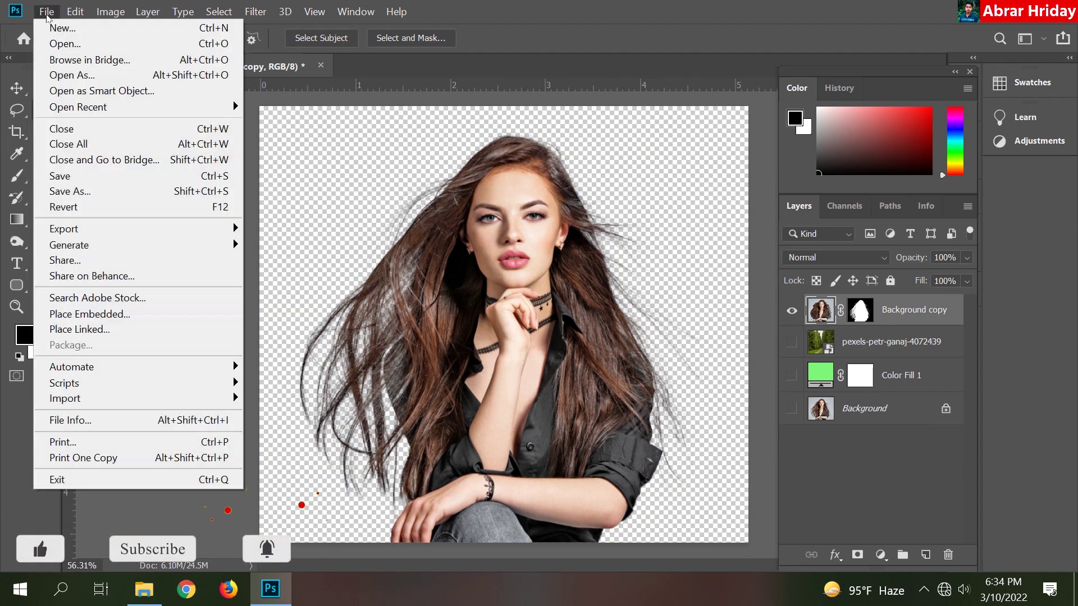
click(72, 191)
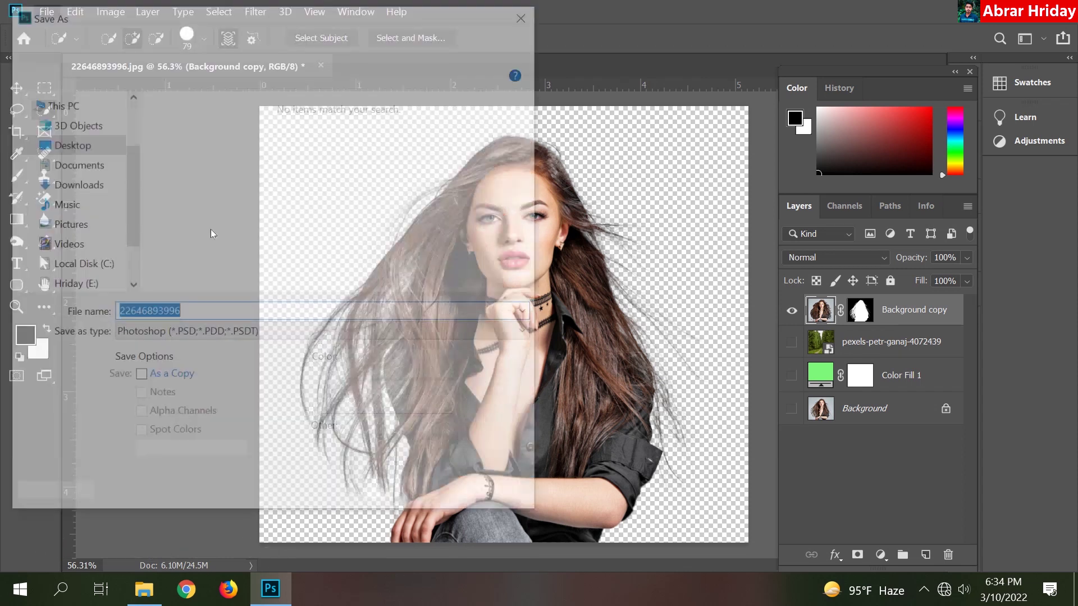
drag(132, 180, 133, 220)
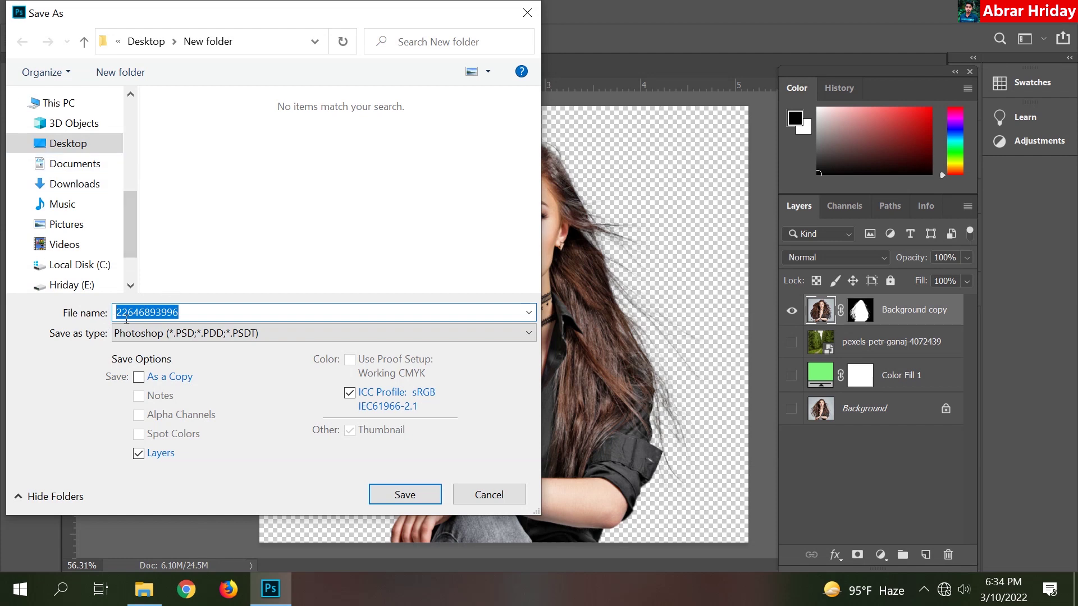
click(207, 311)
key(BackSpace)
key(BackSpace)
key(BackSpace)
key(BackSpace)
key(BackSpace)
key(BackSpace)
key(BackSpace)
text(image)
click(251, 333)
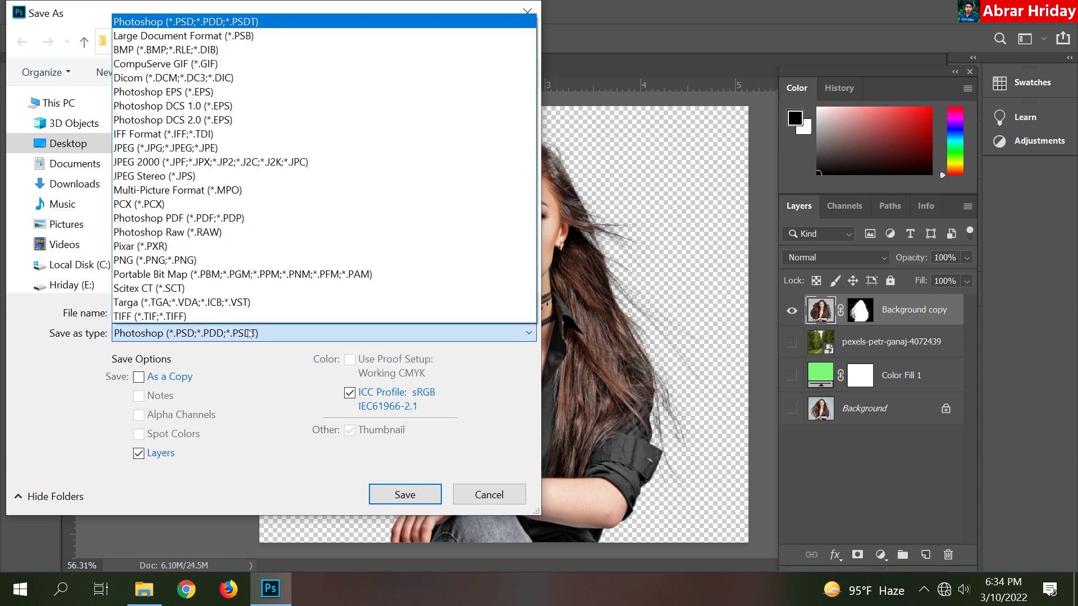
click(234, 260)
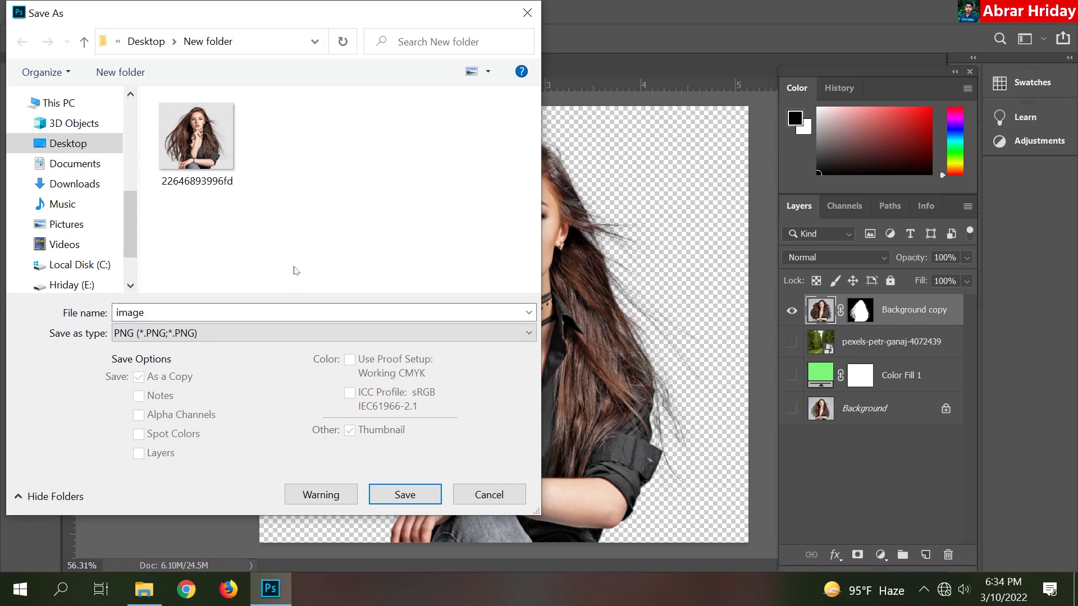
click(414, 493)
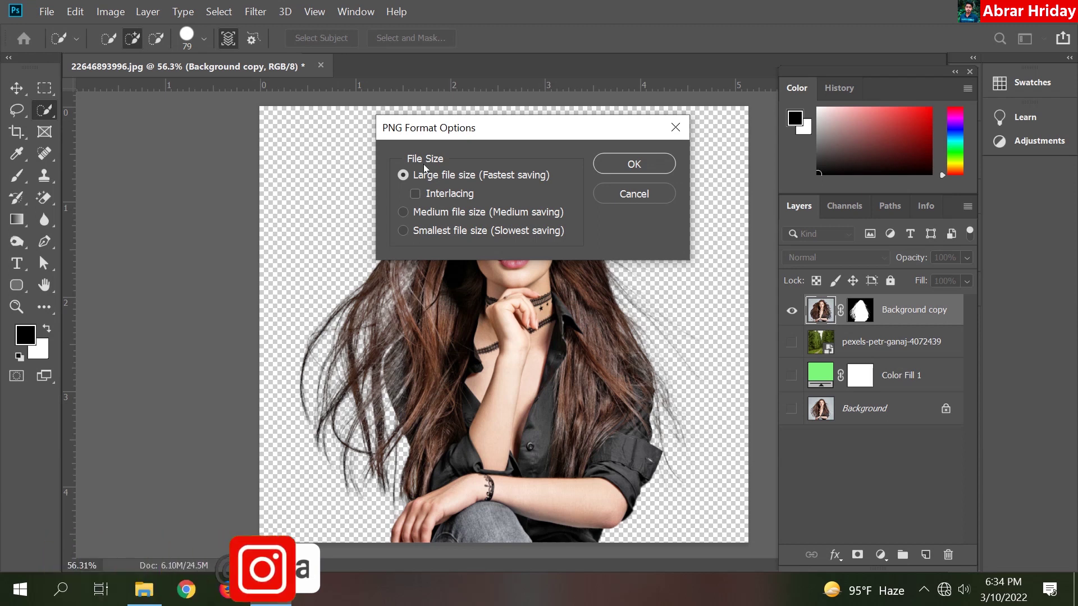
Step: Confirm the PNG Format Options with Large file size to finish saving image.png
click(637, 163)
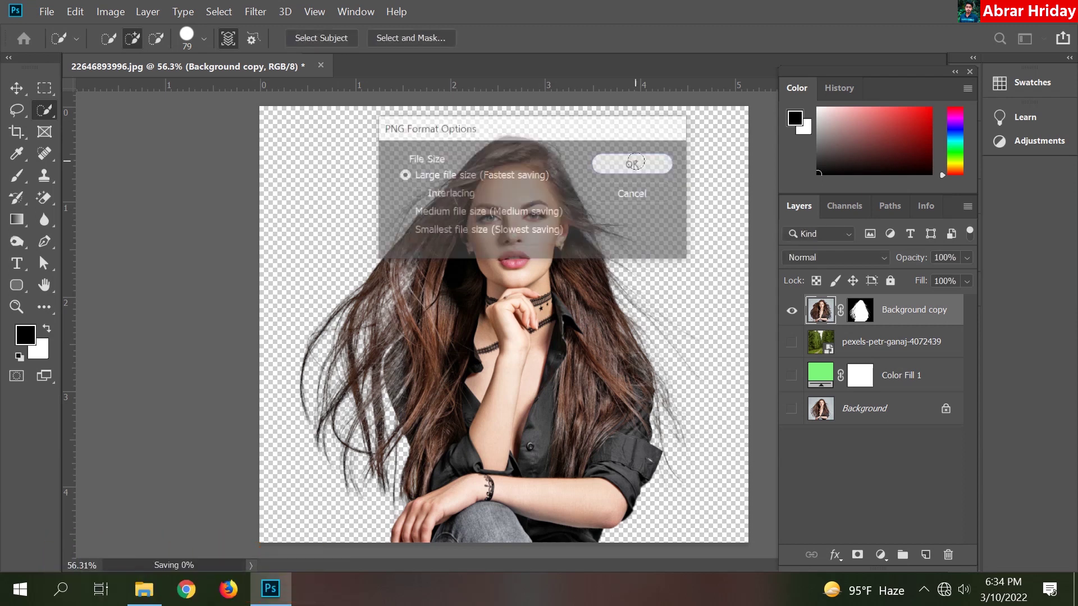